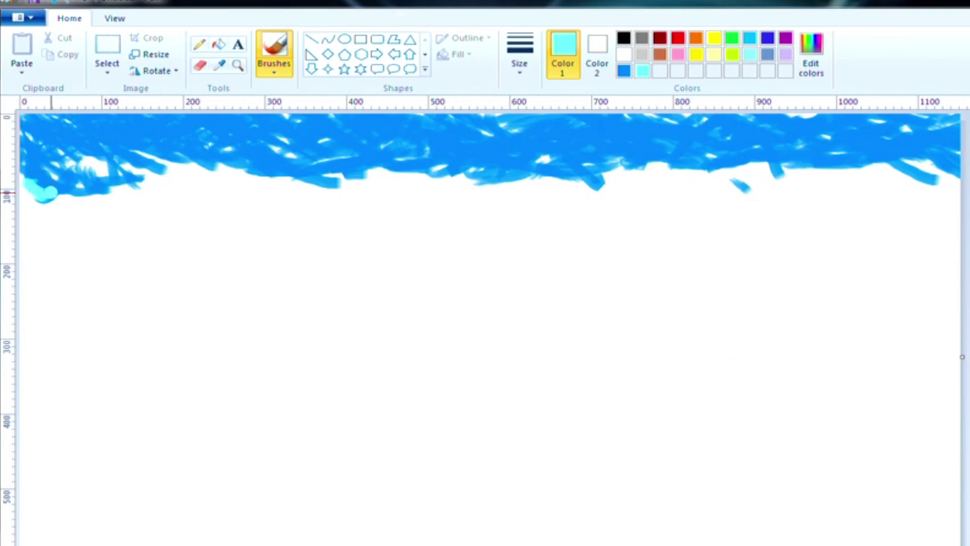
- Paint a light cyan band beneath the blue strip across the full canvas width, overlapping its ragged lower edge
key("alt+Tab")
mouse_move(32, 163)
left_mouse_down()
mouse_move(181, 193)
mouse_move(152, 167)
mouse_move(38, 197)
mouse_move(88, 234)
left_mouse_up()
key("alt+Tab")
mouse_move(696, 216)
left_mouse_down()
mouse_move(722, 177)
mouse_move(679, 194)
mouse_move(635, 179)
left_mouse_up()
mouse_move(263, 169)
left_mouse_down()
mouse_move(129, 200)
mouse_move(78, 190)
mouse_move(111, 211)
mouse_move(298, 187)
mouse_move(328, 202)
mouse_move(308, 193)
left_mouse_up()
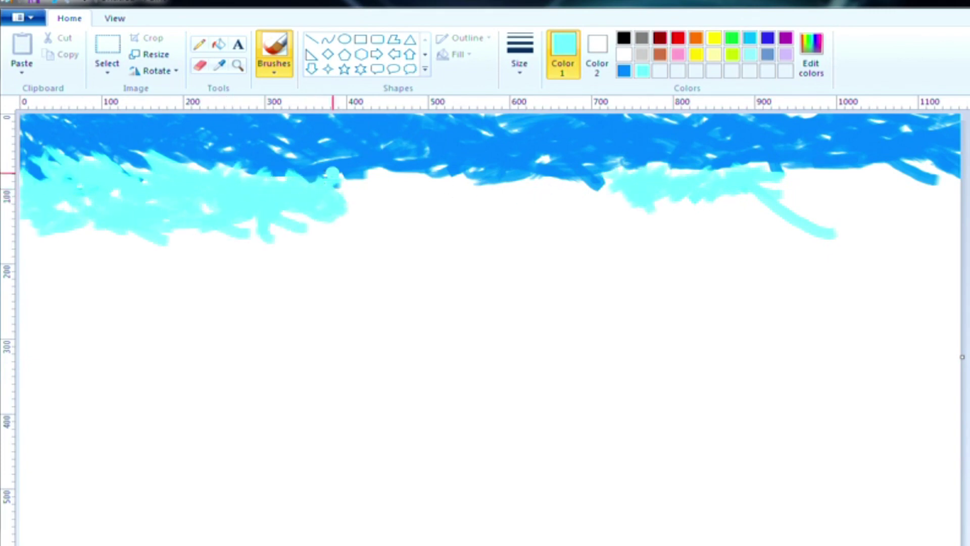
mouse_move(245, 175)
left_mouse_down()
mouse_move(126, 245)
mouse_move(338, 228)
mouse_move(371, 192)
mouse_move(389, 193)
mouse_move(356, 235)
mouse_move(506, 210)
left_mouse_up()
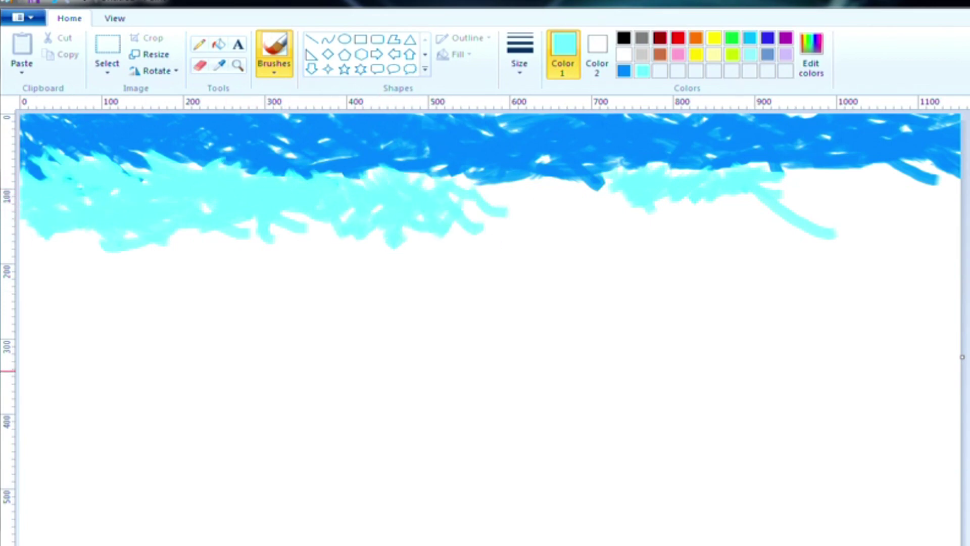
mouse_move(454, 183)
left_mouse_down()
mouse_move(531, 190)
mouse_move(535, 225)
mouse_move(528, 204)
left_mouse_up()
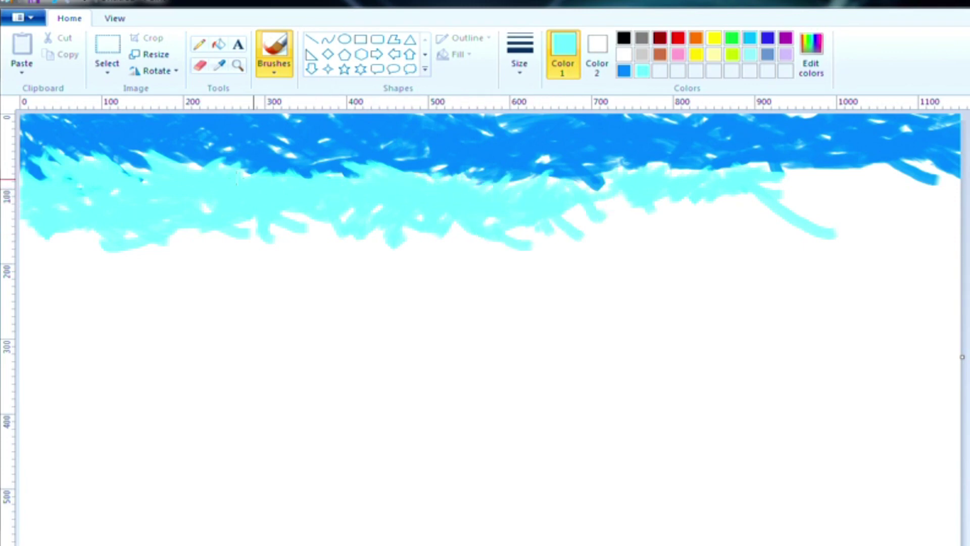
mouse_move(510, 202)
left_mouse_down()
mouse_move(682, 208)
mouse_move(839, 192)
mouse_move(859, 217)
mouse_move(902, 197)
mouse_move(931, 202)
mouse_move(868, 222)
mouse_move(894, 227)
mouse_move(889, 212)
left_mouse_up()
left_click_drag(905, 180, 927, 177)
left_click_drag(146, 180, 305, 226)
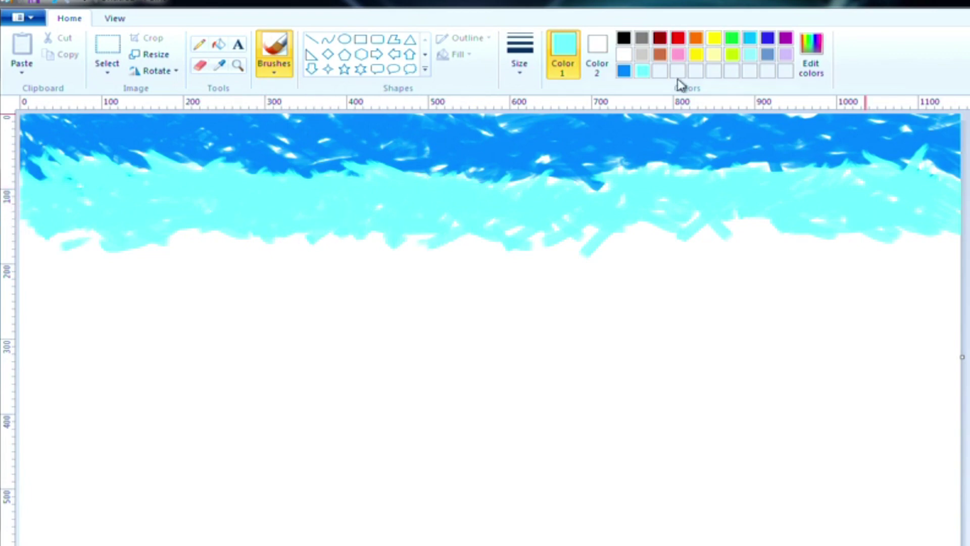
- Blend the sky bands by brushing thinner bright blue strokes along the boundary between the blue and cyan areas
left_click(623, 71)
left_click(519, 53)
left_click_drag(48, 177, 68, 162)
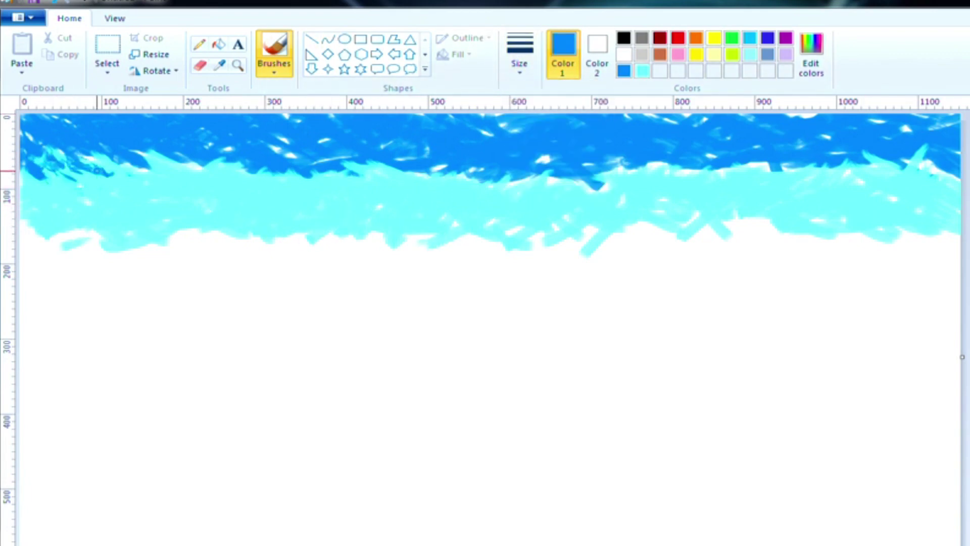
mouse_move(151, 166)
left_mouse_down()
mouse_move(303, 182)
mouse_move(541, 173)
left_mouse_up()
mouse_move(650, 162)
left_mouse_down()
mouse_move(685, 174)
mouse_move(924, 172)
mouse_move(909, 162)
left_mouse_up()
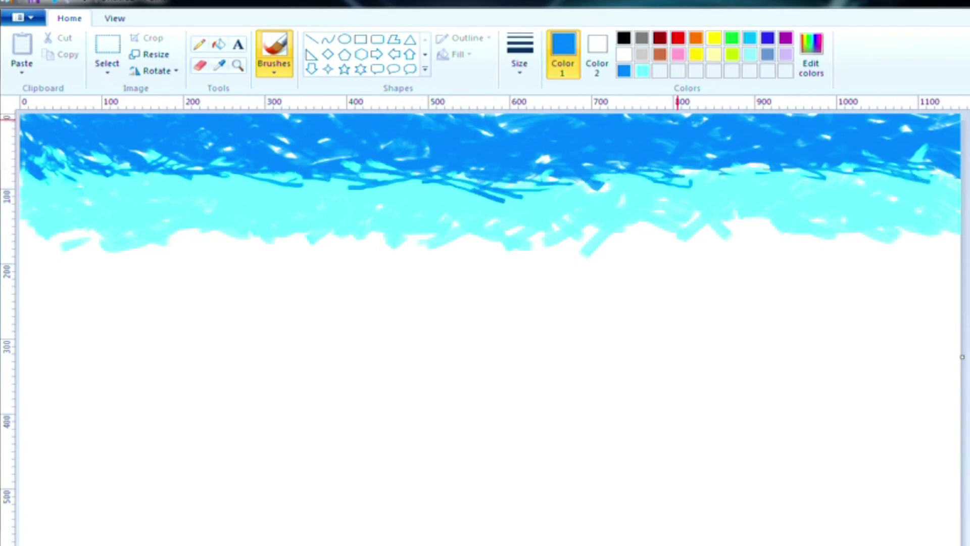
- Check the Bob Ross video and move the painting window aside so the video and canvas show together
key("alt+Tab")
left_click(689, 5)
key("alt+Tab")
left_click_drag(710, 4, 967, 1)
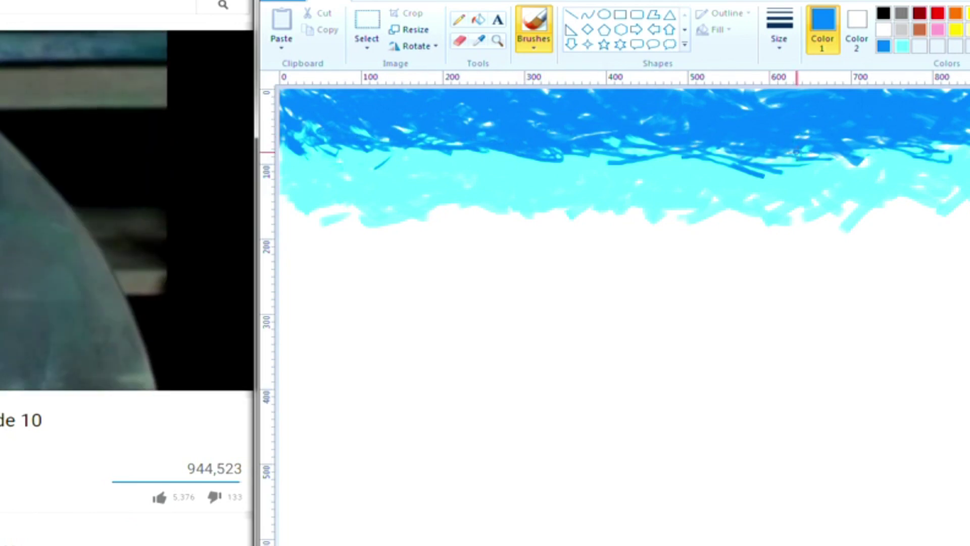
left_click_drag(398, 0, 401, 0)
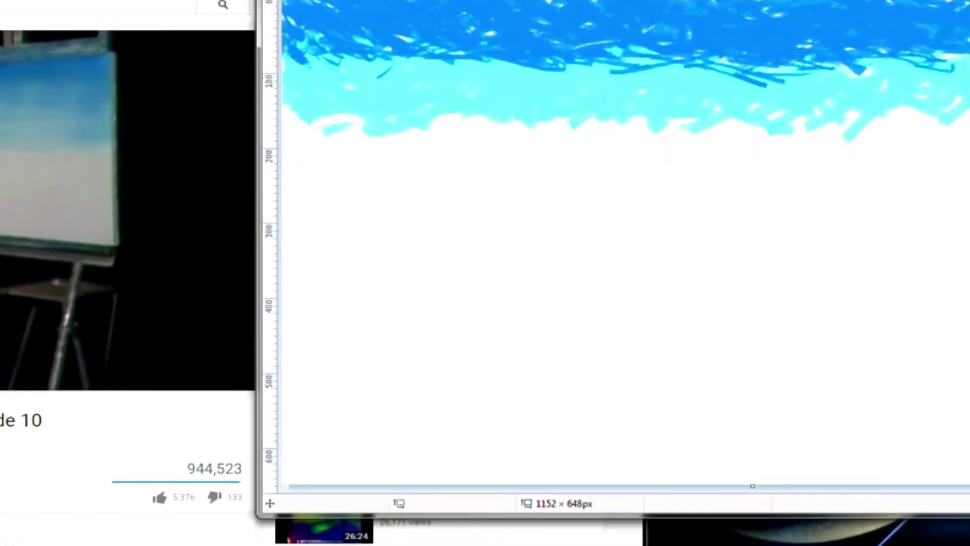
left_click(83, 71)
- Set the drawing color to a deep blue from the basic colors and choose a brush
left_click(935, 0)
left_click(803, 168)
left_click(822, 166)
left_click(727, 304)
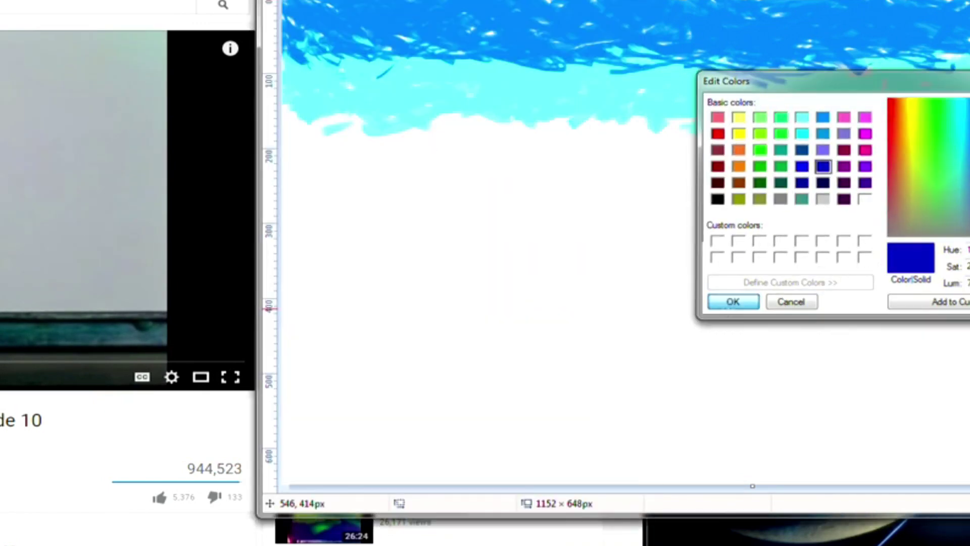
left_click(535, 0)
left_click(535, 11)
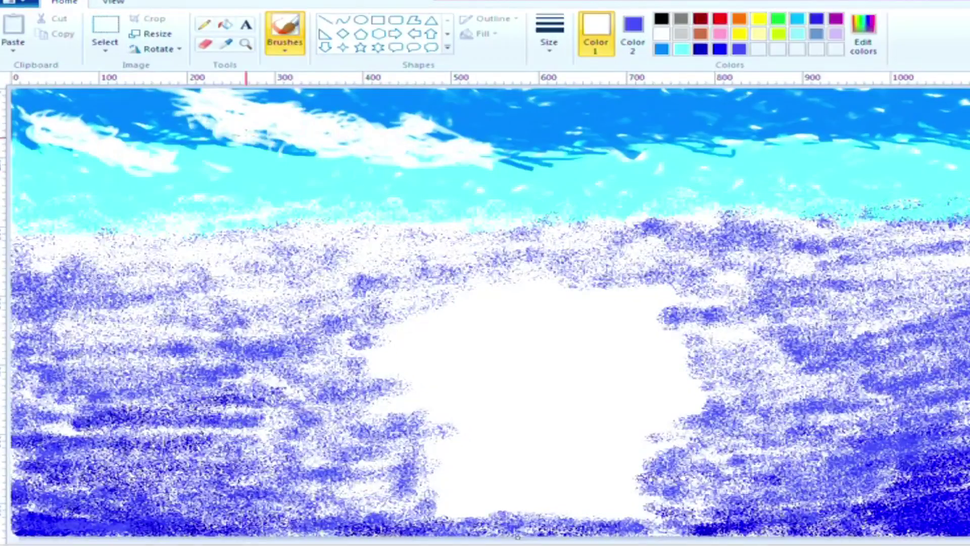
- Build up the long white cloud across the left part of the blue sky, trying different brush types
left_click_drag(246, 137, 441, 141)
left_click_drag(159, 107, 144, 106)
left_click(284, 47)
left_click(285, 100)
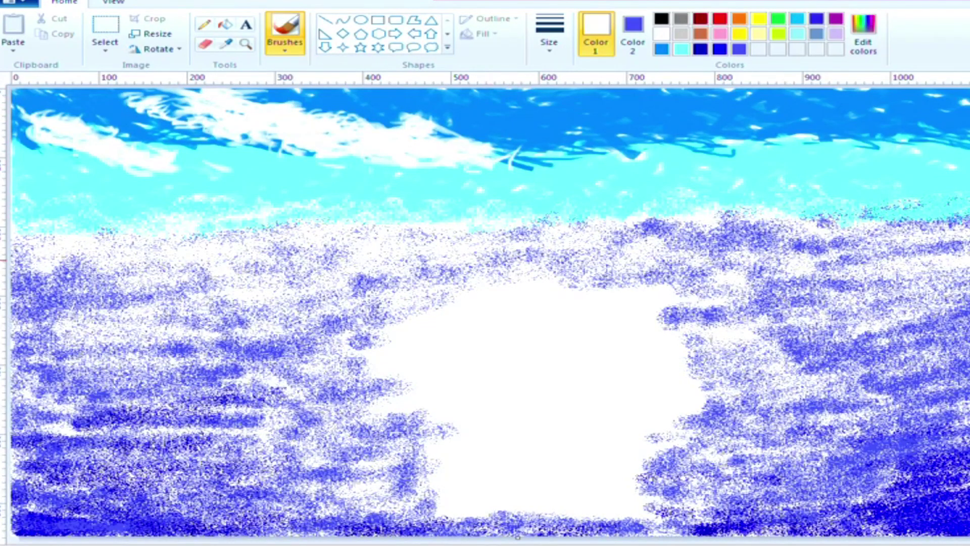
left_click(285, 33)
left_click(364, 74)
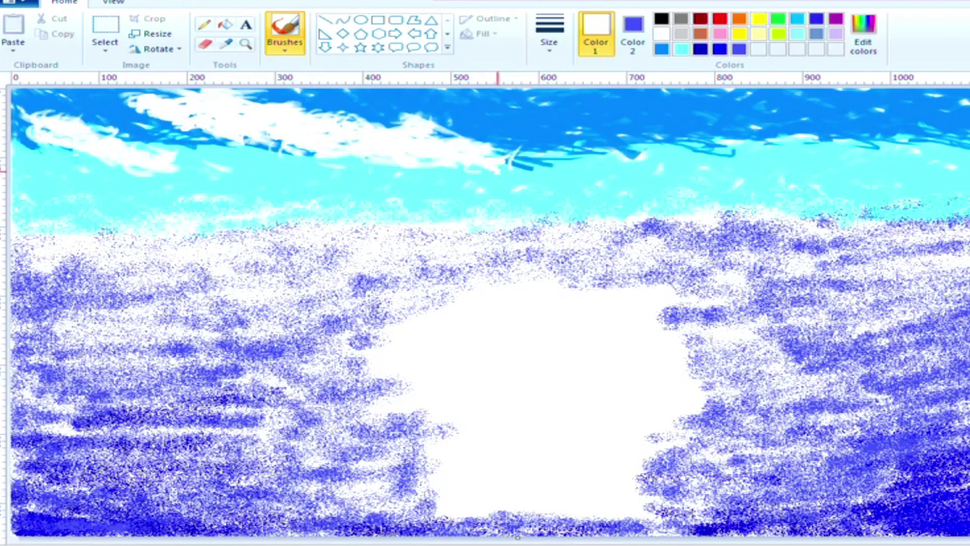
left_click(285, 46)
left_click(285, 125)
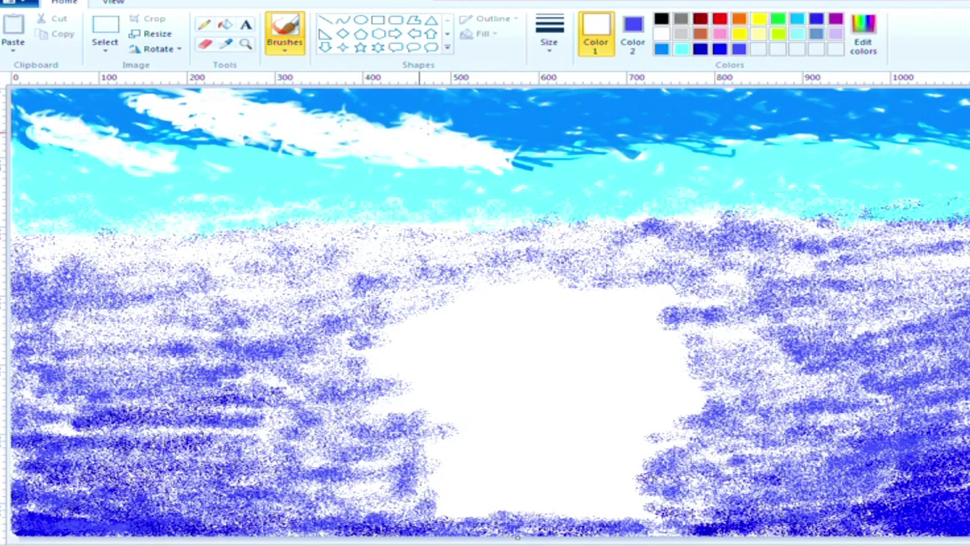
- Widen the lower-left white cloud until it meets the long cloud, and stretch the long cloud rightward over the cyan band
mouse_move(419, 132)
left_mouse_down()
mouse_move(91, 161)
mouse_move(227, 174)
mouse_move(267, 164)
mouse_move(250, 178)
mouse_move(275, 154)
left_mouse_up()
key("alt+Tab")
left_click(406, 151)
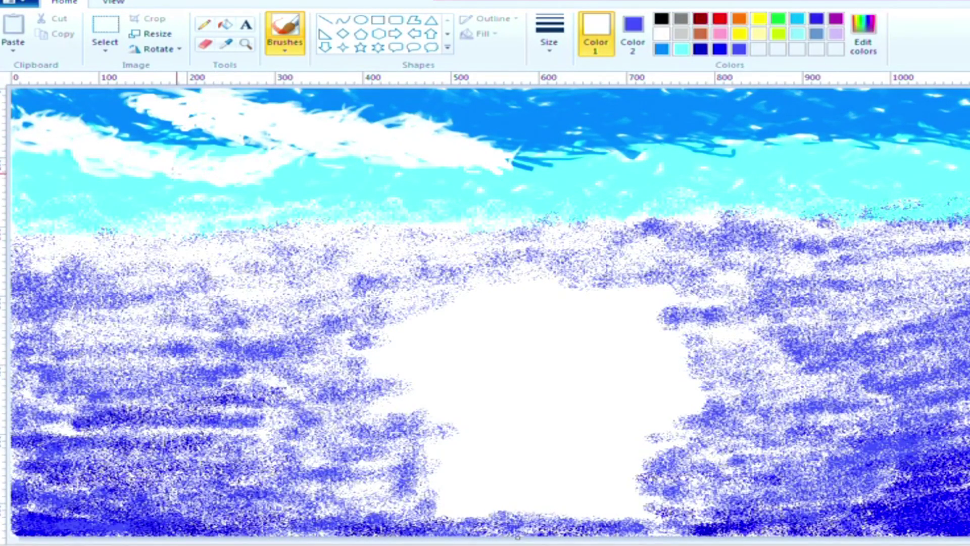
mouse_move(516, 159)
left_mouse_down()
mouse_move(526, 170)
mouse_move(545, 152)
mouse_move(601, 177)
mouse_move(473, 138)
left_mouse_up()
mouse_move(215, 187)
left_mouse_down()
mouse_move(115, 181)
mouse_move(56, 165)
left_mouse_up()
- Fill and soften both white clouds using a different brush type
left_click(285, 47)
left_click(391, 71)
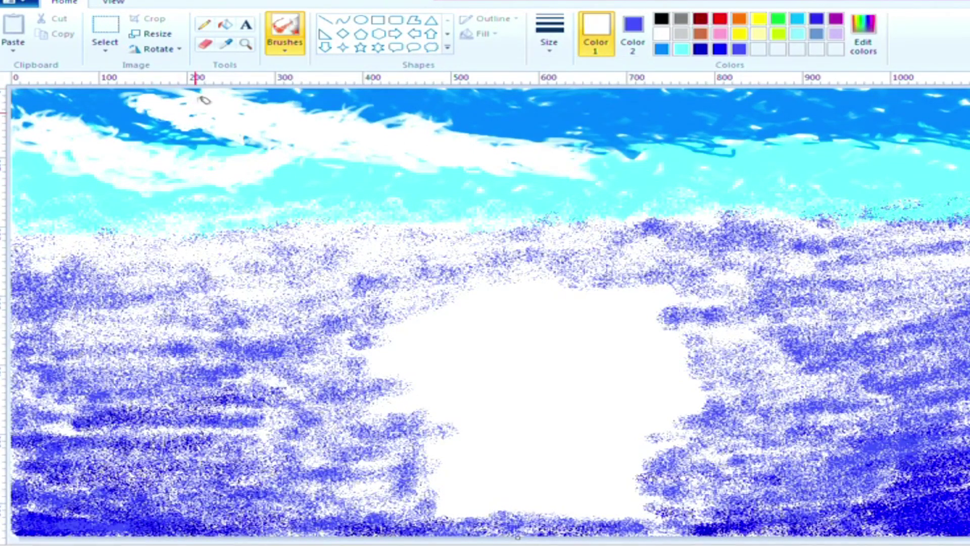
left_click_drag(507, 150, 406, 139)
mouse_move(184, 93)
left_mouse_down()
mouse_move(43, 130)
mouse_move(158, 162)
mouse_move(280, 177)
left_mouse_up()
- Add deeper blue textured strokes over the water on both sides of the white center area
left_click(702, 50)
mouse_move(166, 250)
left_mouse_down()
mouse_move(73, 241)
mouse_move(80, 328)
mouse_move(127, 359)
mouse_move(103, 438)
mouse_move(262, 485)
mouse_move(76, 427)
mouse_move(151, 374)
mouse_move(78, 481)
mouse_move(316, 517)
left_mouse_up()
mouse_move(748, 354)
left_mouse_down()
mouse_move(854, 333)
mouse_move(937, 282)
mouse_move(831, 331)
mouse_move(728, 334)
mouse_move(808, 384)
mouse_move(808, 429)
mouse_move(740, 463)
mouse_move(697, 506)
mouse_move(555, 510)
mouse_move(808, 405)
mouse_move(884, 326)
left_mouse_up()
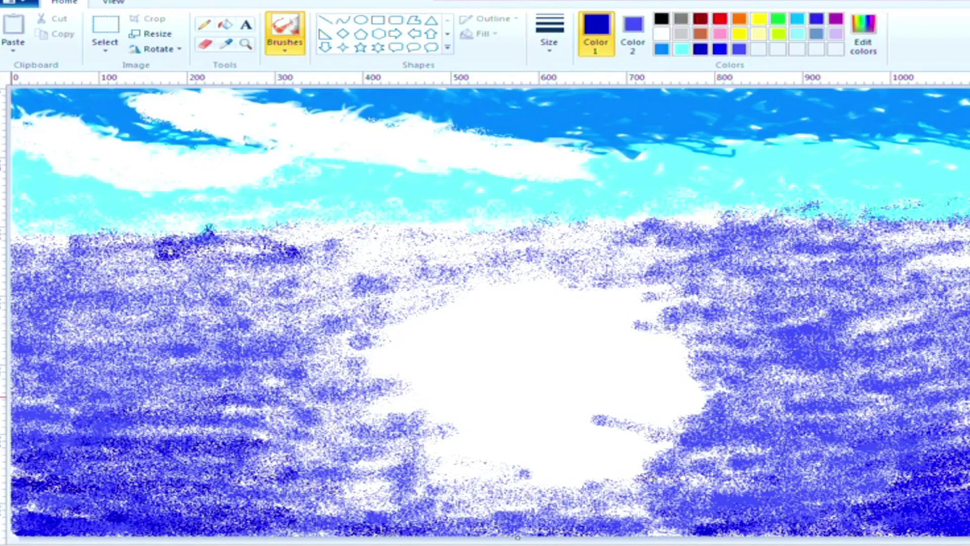
- Check the painting video and mix a near-black navy as Color 1
key("alt+Tab")
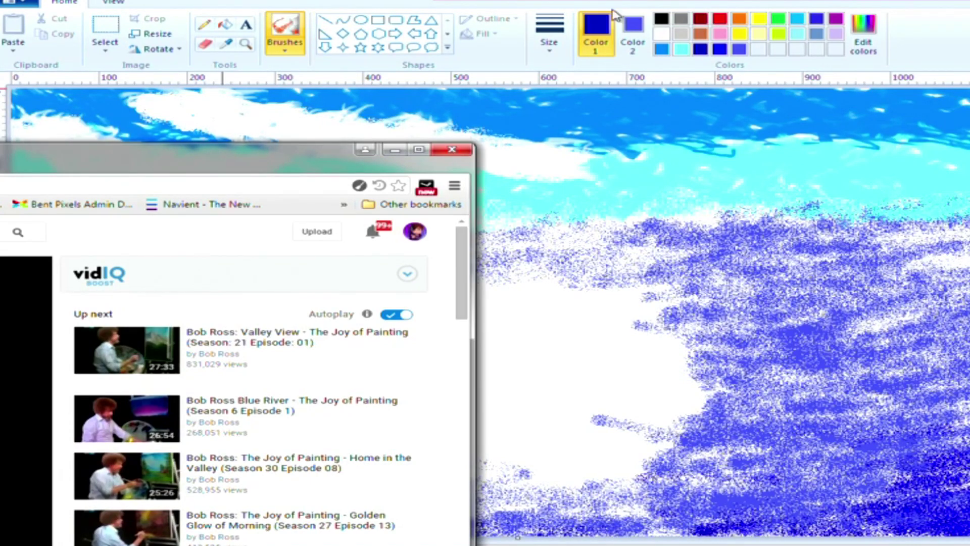
key("alt+Tab")
left_click(862, 32)
left_click(761, 186)
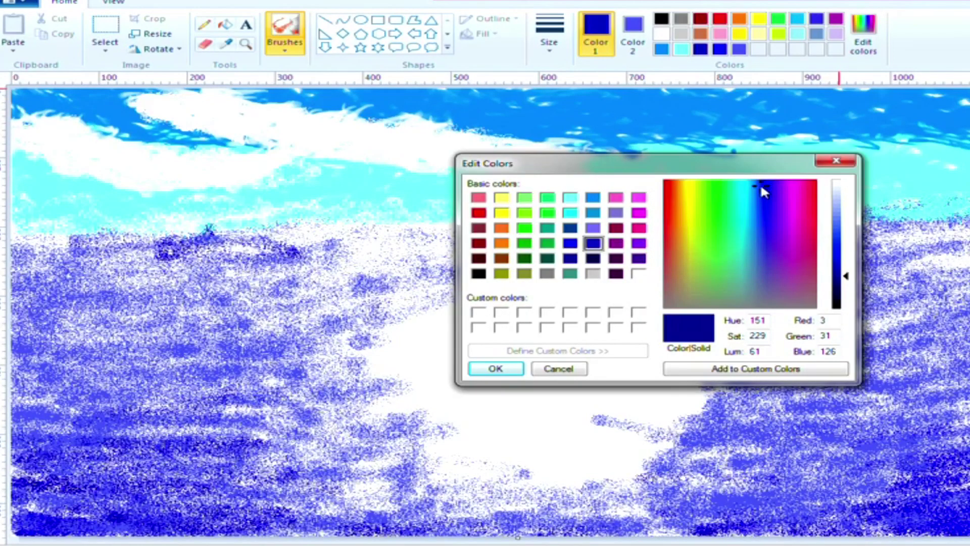
left_click(593, 244)
left_click_drag(764, 195, 772, 218)
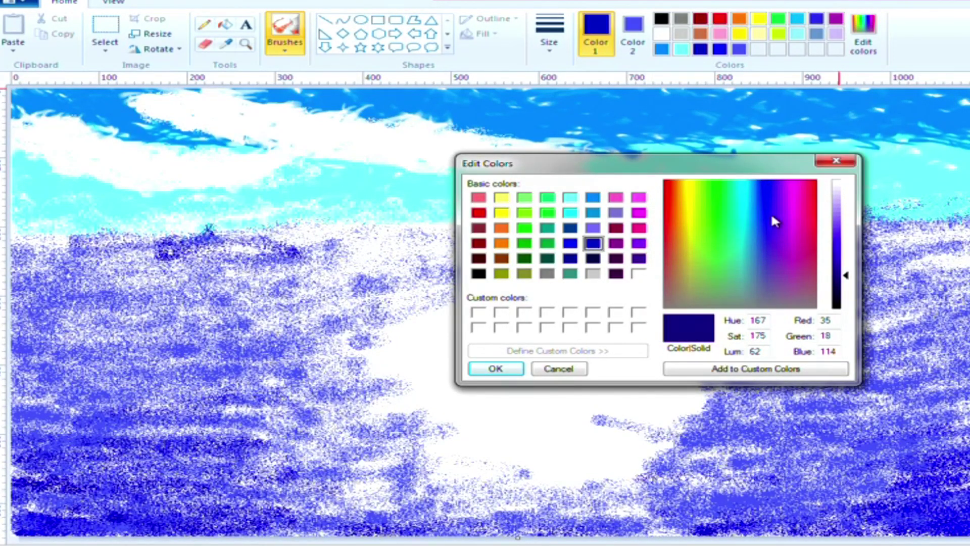
left_click(495, 369)
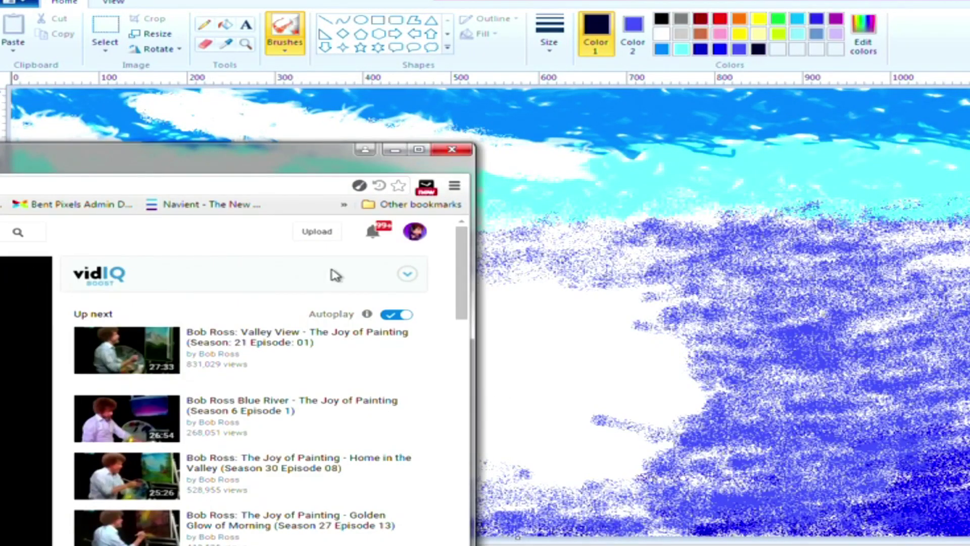
- Choose a brush type and stroke size for painting the mountains
left_click(288, 40)
left_click(284, 73)
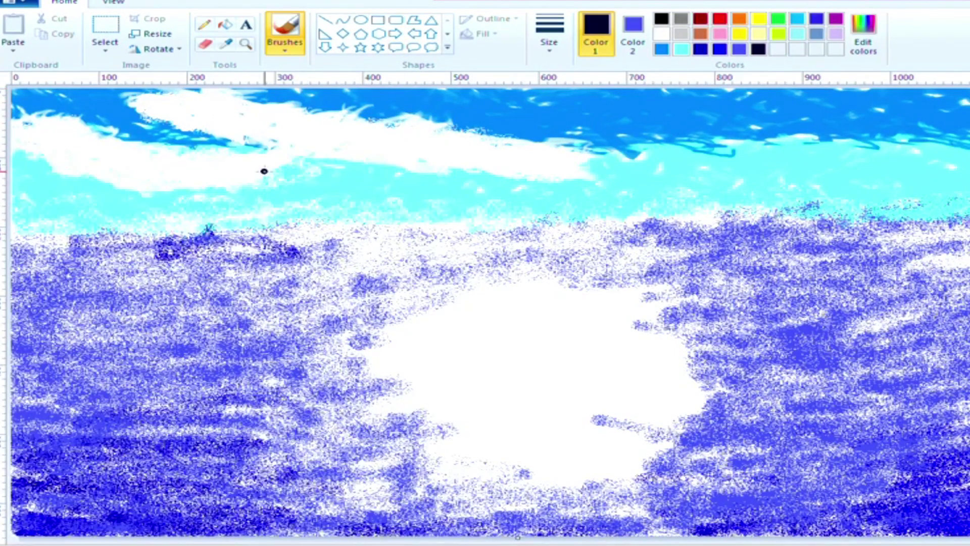
left_click(285, 48)
left_click(346, 101)
left_click(549, 35)
left_click(596, 103)
left_click(285, 48)
left_click(279, 75)
- Paint a near-black mountain range with two peaks on the left of the horizon, with a ridge sloping down to the right
left_click(277, 188)
mouse_move(258, 212)
left_mouse_down()
mouse_move(229, 215)
mouse_move(205, 236)
mouse_move(229, 217)
left_mouse_up()
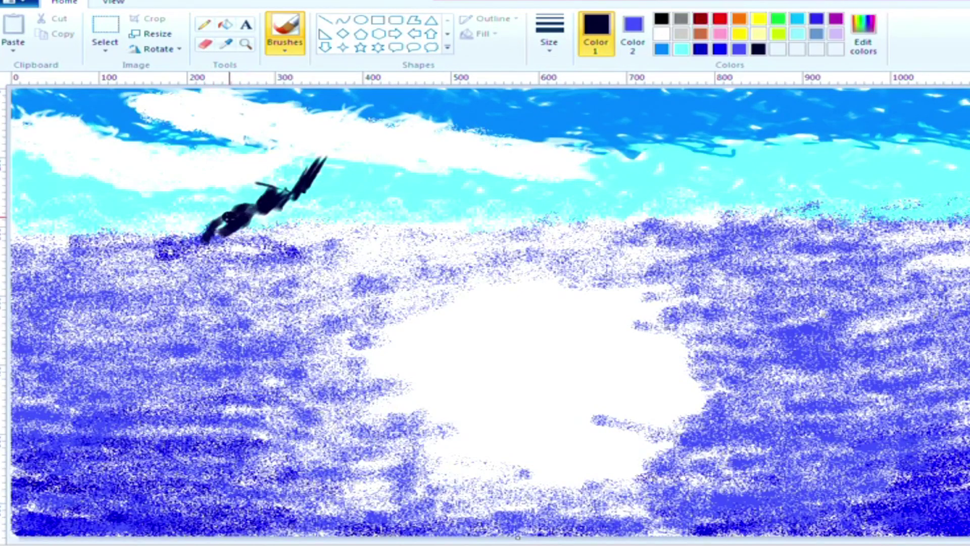
mouse_move(285, 197)
left_mouse_down()
mouse_move(330, 175)
mouse_move(304, 196)
left_mouse_up()
mouse_move(394, 188)
left_mouse_down()
mouse_move(412, 202)
mouse_move(382, 200)
mouse_move(372, 212)
mouse_move(517, 268)
mouse_move(429, 230)
left_mouse_up()
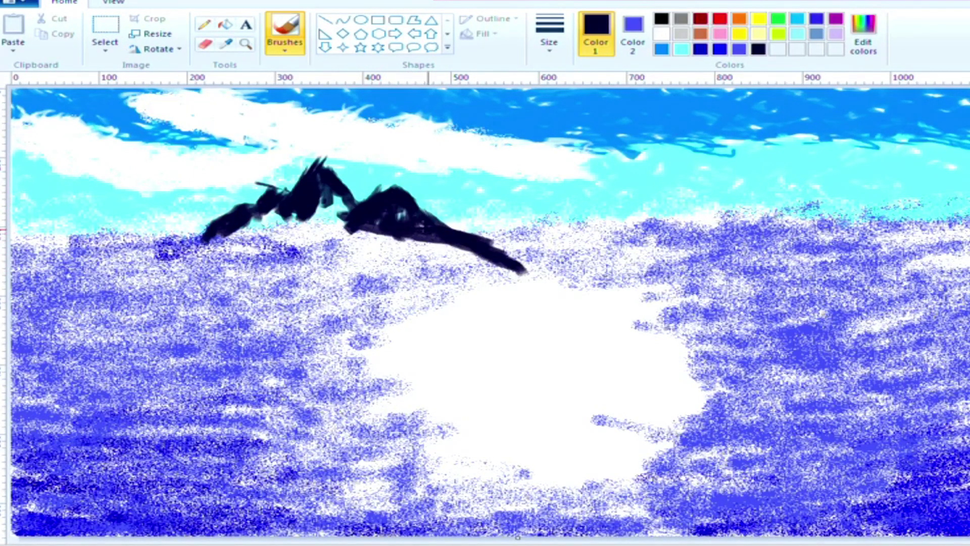
mouse_move(324, 197)
left_mouse_down()
mouse_move(341, 228)
mouse_move(212, 253)
mouse_move(273, 215)
mouse_move(330, 213)
mouse_move(329, 254)
left_mouse_up()
- Mix a dark navy as Color 2
left_click(634, 31)
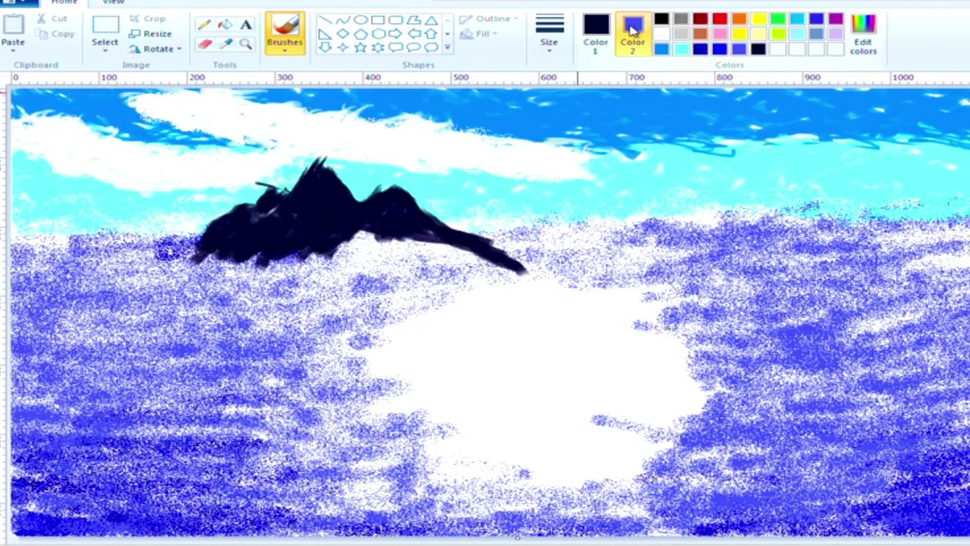
left_click(863, 35)
left_click_drag(844, 245, 845, 285)
left_click(766, 195)
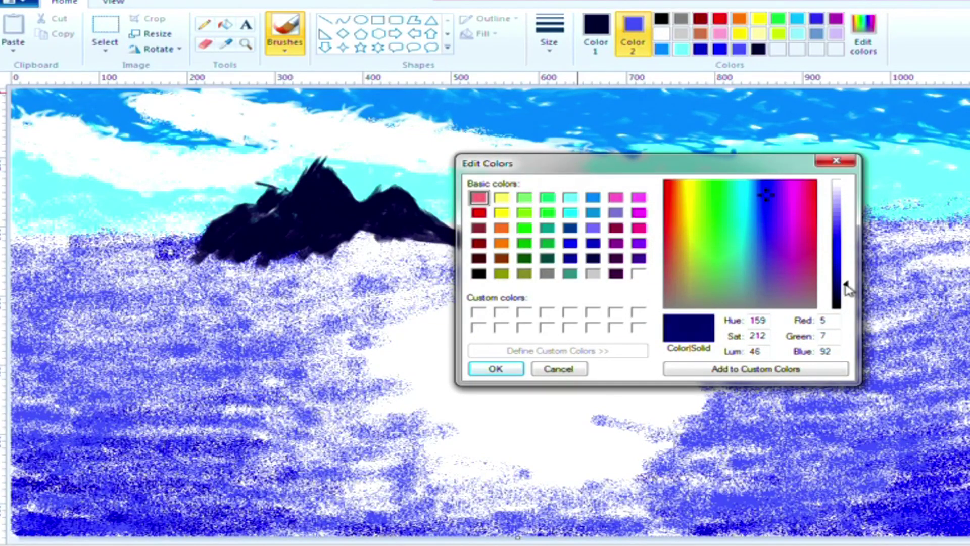
left_click(495, 369)
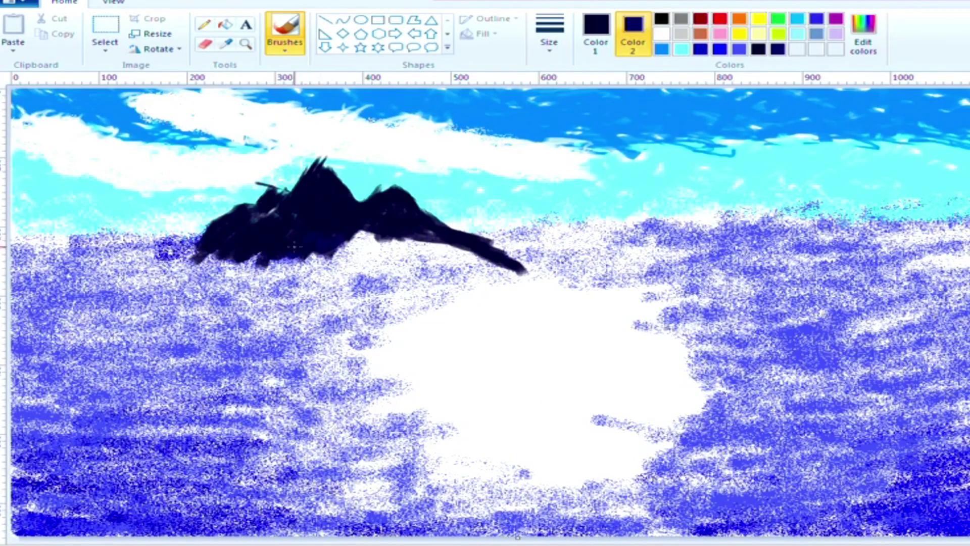
- Brush dark navy strokes along the lower slopes and base of the two-peaked mountain
mouse_move(198, 235)
left_mouse_down()
mouse_move(230, 273)
mouse_move(247, 258)
left_mouse_up()
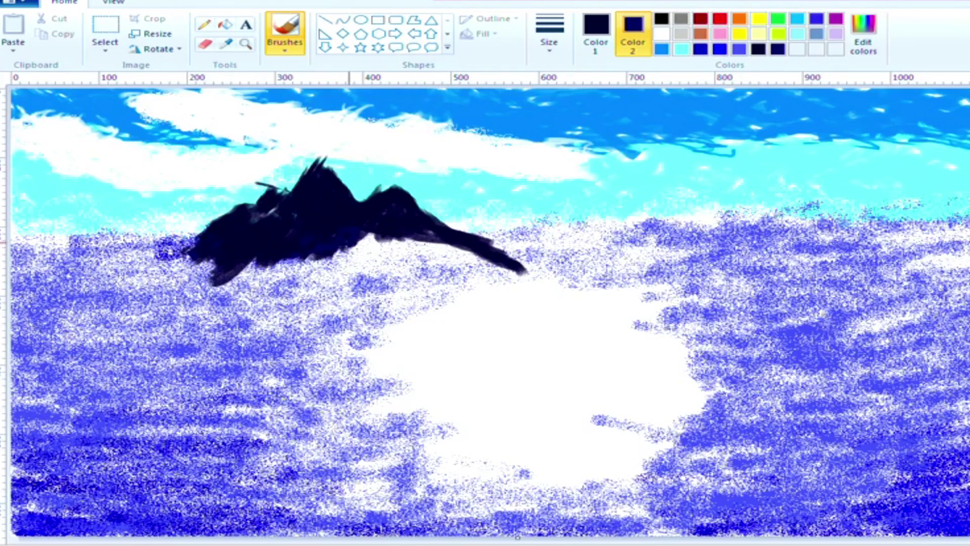
mouse_move(372, 233)
left_mouse_down()
mouse_move(464, 255)
mouse_move(372, 255)
mouse_move(511, 270)
left_mouse_up()
left_click_drag(337, 247, 375, 273)
left_click_drag(302, 256, 292, 279)
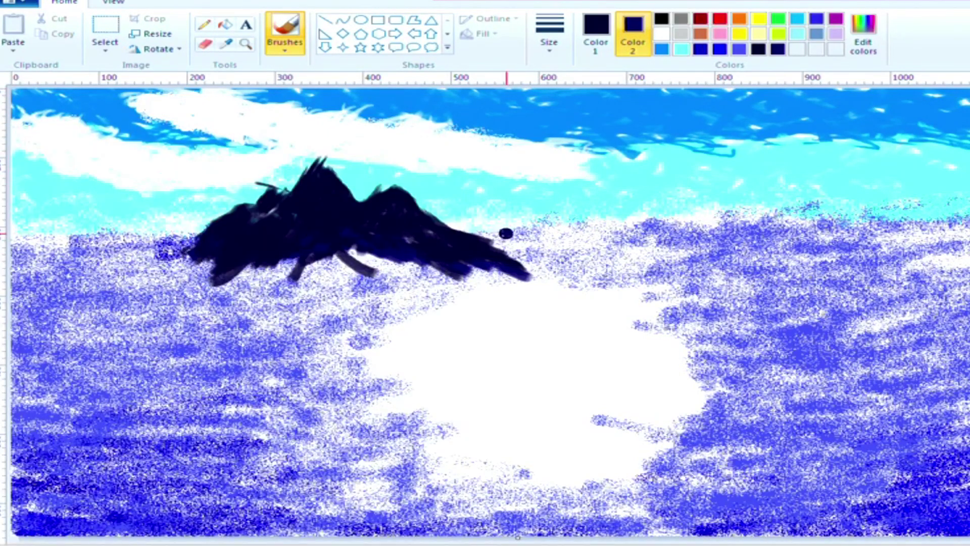
- Add a third, lower peak with a long ridge tapering right, checking the video, and fill the mountain's base solidly
left_click_drag(506, 233, 735, 295)
key("alt+Tab")
left_click(495, 66)
key("alt+Tab")
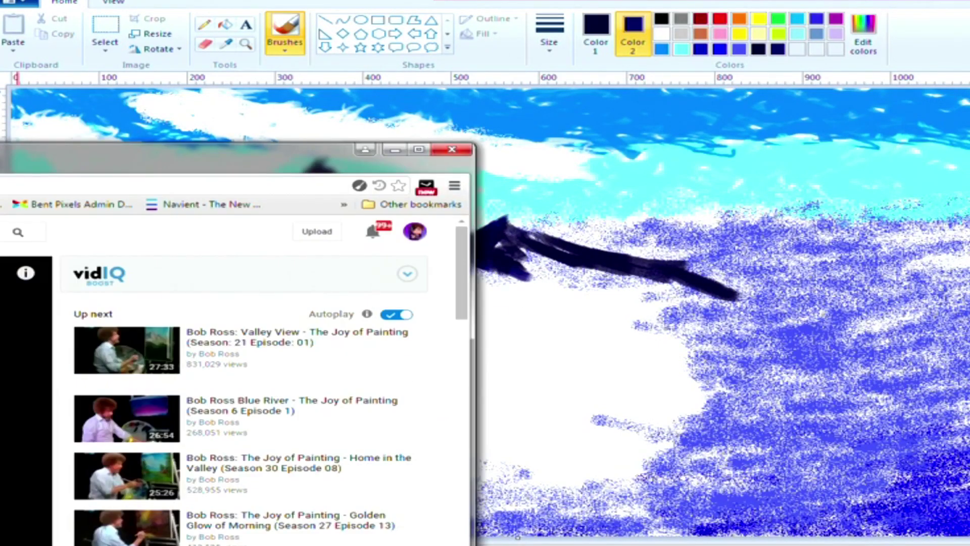
left_click(300, 1)
mouse_move(513, 247)
left_mouse_down()
mouse_move(599, 275)
mouse_move(529, 242)
mouse_move(487, 248)
left_mouse_up()
mouse_move(657, 270)
left_mouse_down()
mouse_move(479, 271)
mouse_move(261, 252)
mouse_move(208, 272)
mouse_move(268, 265)
mouse_move(166, 272)
mouse_move(178, 254)
left_mouse_up()
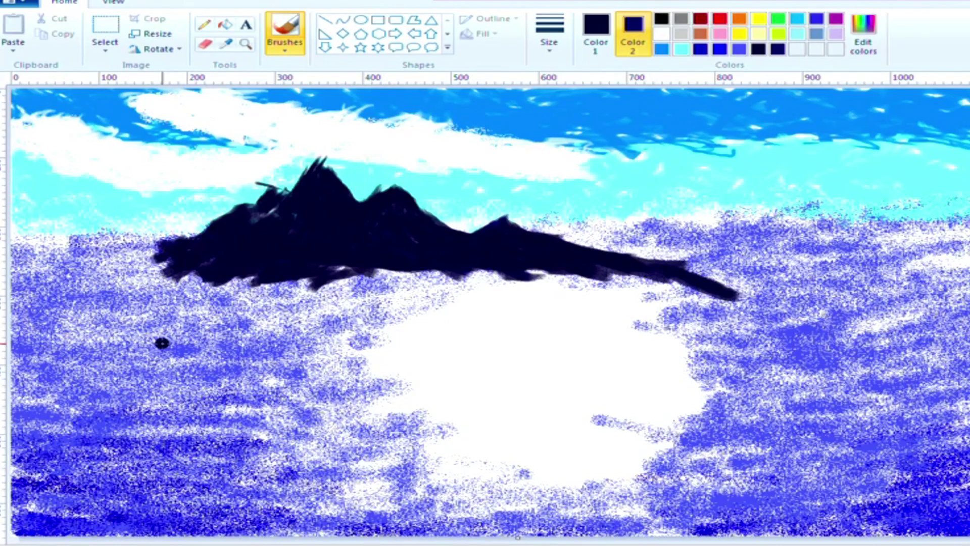
- Check the video and change Color 2 to a light lavender blue
left_click(1, 349)
key("alt+Tab")
left_click(862, 34)
mouse_move(845, 282)
left_mouse_down()
mouse_move(845, 204)
mouse_move(845, 212)
left_mouse_up()
left_click(763, 183)
left_click(509, 371)
- Streak the mountain slopes with lavender-blue highlights and near-black shading
mouse_move(363, 264)
left_mouse_down()
mouse_move(330, 233)
mouse_move(325, 251)
mouse_move(304, 221)
mouse_move(292, 242)
mouse_move(262, 233)
mouse_move(323, 237)
mouse_move(350, 272)
mouse_move(222, 263)
mouse_move(202, 243)
mouse_move(238, 288)
mouse_move(326, 273)
mouse_move(341, 227)
mouse_move(327, 195)
mouse_move(367, 237)
mouse_move(435, 263)
mouse_move(435, 237)
mouse_move(350, 225)
mouse_move(389, 252)
mouse_move(505, 248)
mouse_move(399, 227)
mouse_move(424, 266)
mouse_move(500, 253)
mouse_move(484, 273)
mouse_move(580, 270)
mouse_move(606, 255)
mouse_move(525, 243)
mouse_move(567, 260)
mouse_move(483, 233)
mouse_move(706, 303)
mouse_move(485, 238)
mouse_move(357, 221)
mouse_move(320, 196)
left_mouse_up()
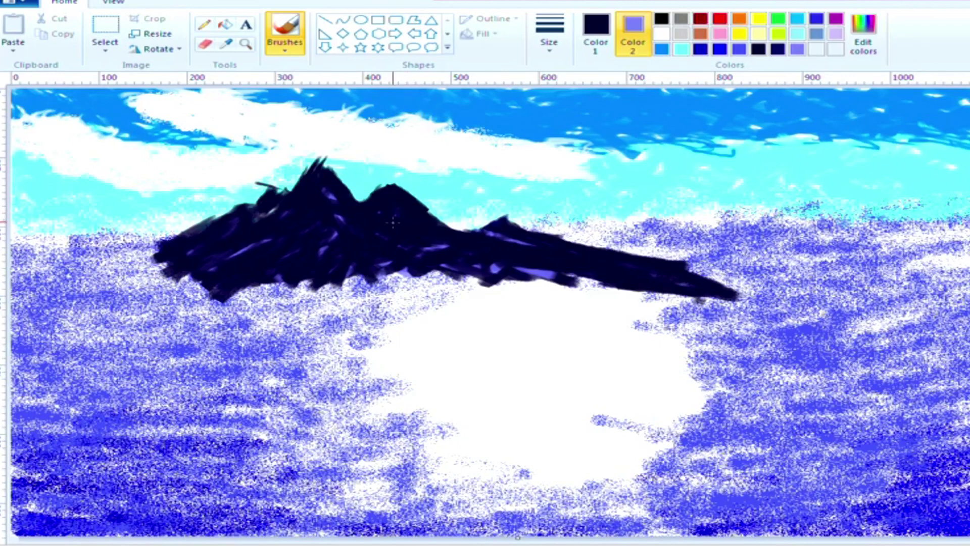
mouse_move(324, 229)
left_mouse_down()
mouse_move(394, 192)
mouse_move(373, 219)
left_mouse_up()
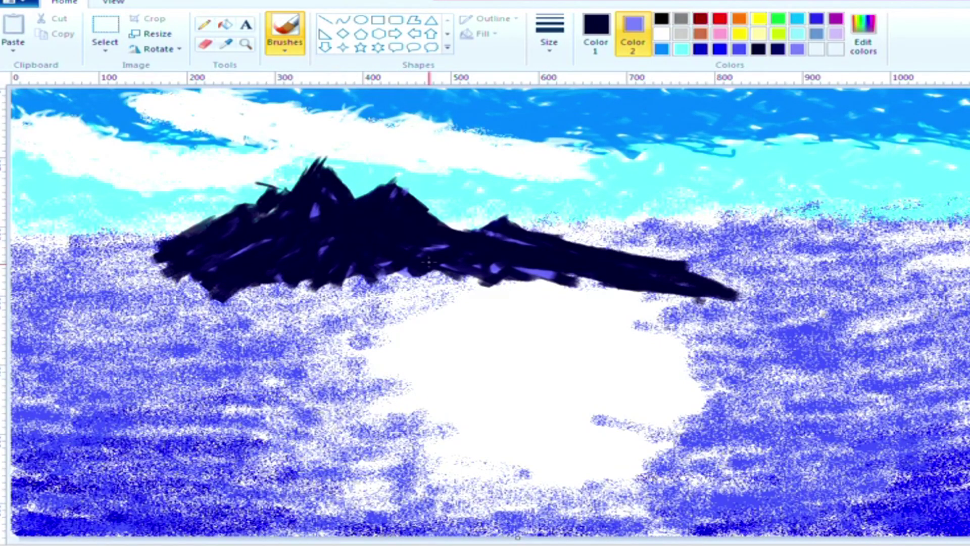
mouse_move(515, 259)
left_mouse_down()
mouse_move(538, 274)
mouse_move(424, 221)
left_mouse_up()
- Check the video and change Color 2 to a medium blue
key("alt+Tab")
left_click(412, 143)
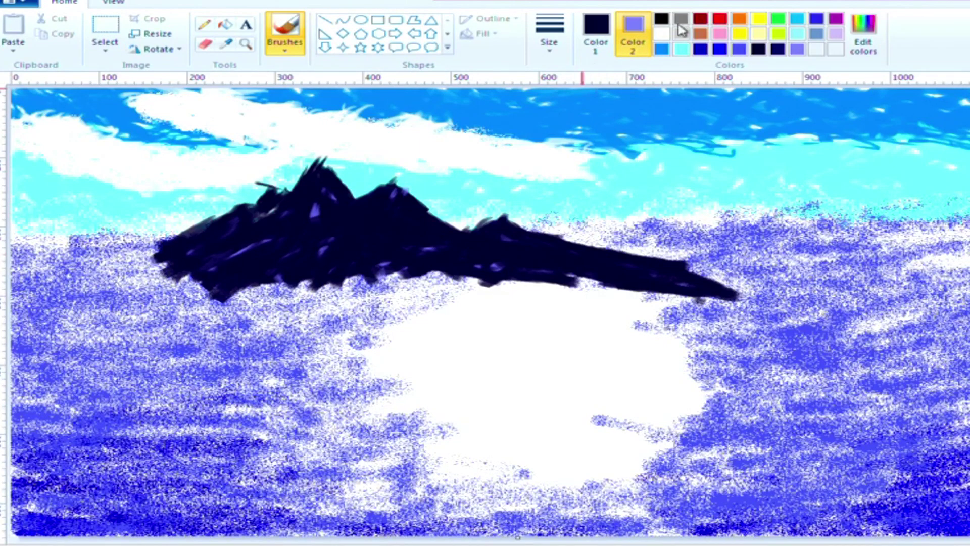
left_click(863, 34)
left_click(846, 224)
left_click(496, 367)
- Paint medium blue strokes along the mountain's base and extend its left foot outward with near-black strokes
mouse_move(243, 244)
left_mouse_down()
mouse_move(173, 258)
mouse_move(142, 277)
mouse_move(205, 290)
mouse_move(256, 267)
mouse_move(256, 249)
left_mouse_up()
left_click_drag(193, 255, 238, 254)
mouse_move(626, 275)
left_mouse_down()
mouse_move(707, 293)
mouse_move(545, 283)
mouse_move(738, 296)
mouse_move(414, 275)
mouse_move(261, 288)
mouse_move(275, 283)
mouse_move(291, 241)
mouse_move(356, 281)
mouse_move(485, 275)
mouse_move(705, 291)
left_mouse_up()
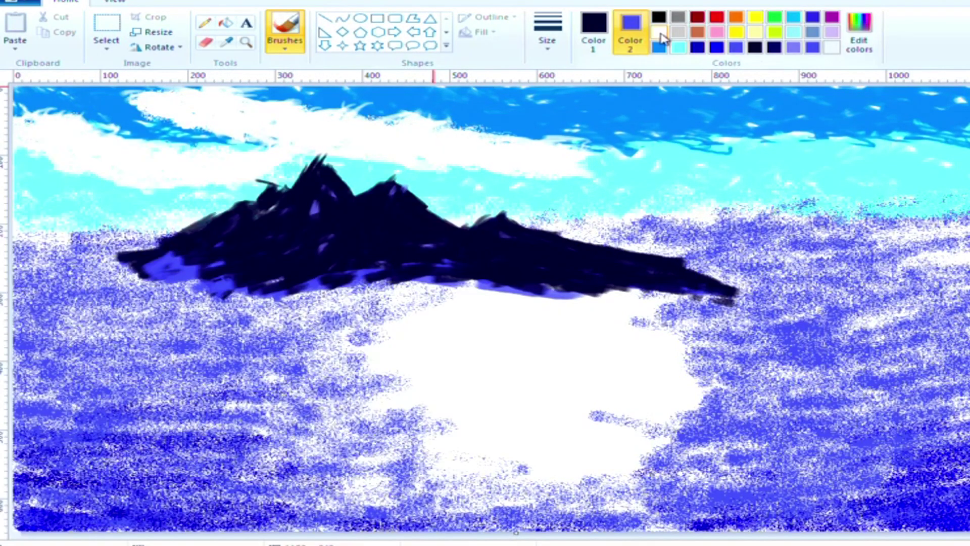
- Set Color 2 to white and brush streaky snow down the right slopes of all three peaks
left_click(659, 32)
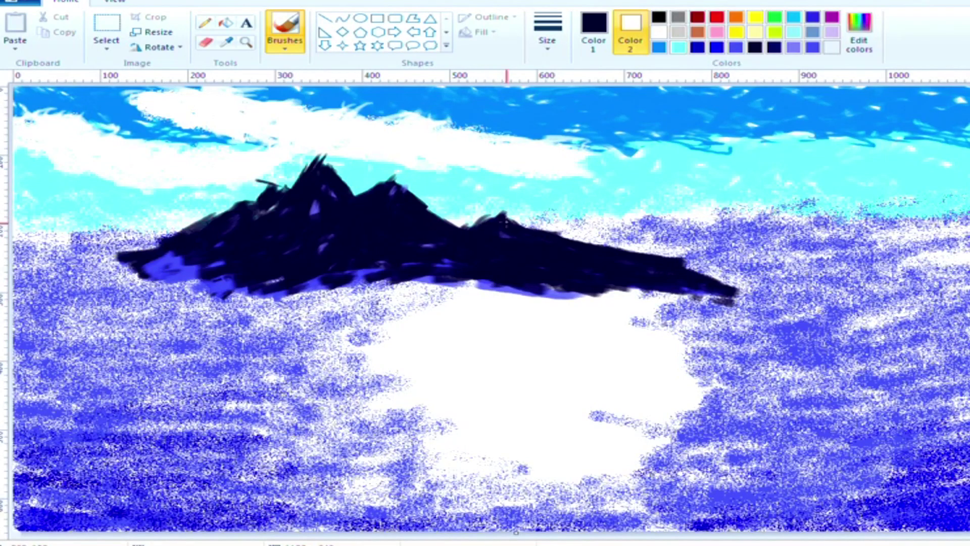
left_click_drag(628, 251, 534, 231)
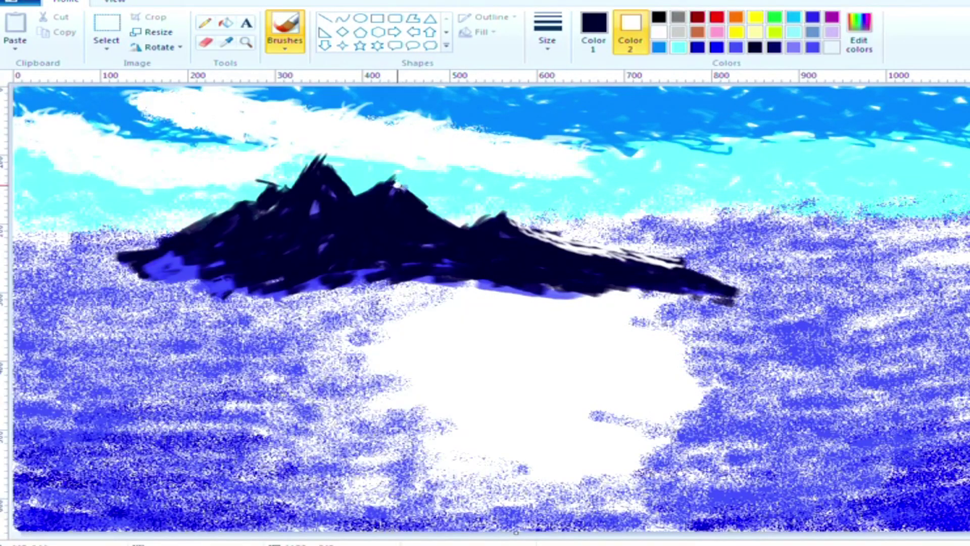
mouse_move(397, 184)
left_mouse_down()
mouse_move(457, 223)
mouse_move(572, 253)
mouse_move(500, 235)
mouse_move(526, 244)
left_mouse_up()
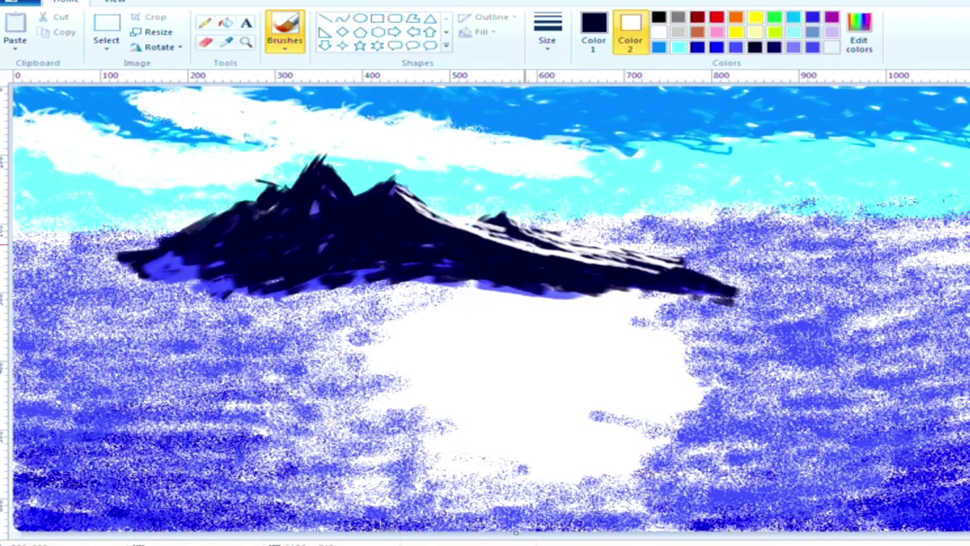
left_click_drag(612, 257, 581, 257)
mouse_move(351, 184)
left_mouse_down()
mouse_move(434, 233)
mouse_move(417, 221)
mouse_move(480, 243)
mouse_move(732, 289)
left_mouse_up()
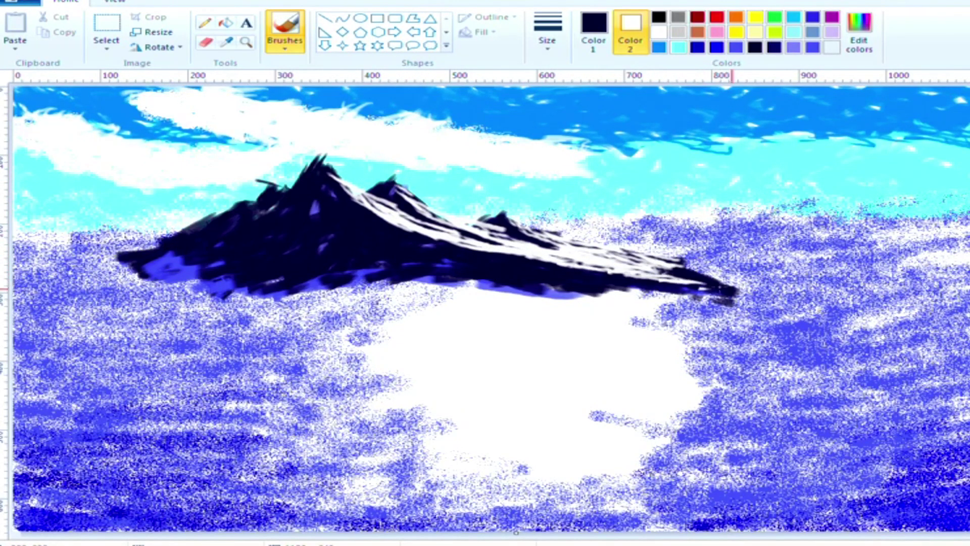
mouse_move(428, 233)
left_mouse_down()
mouse_move(581, 273)
mouse_move(556, 280)
mouse_move(454, 255)
mouse_move(353, 188)
mouse_move(531, 282)
mouse_move(404, 248)
mouse_move(485, 263)
mouse_move(450, 276)
mouse_move(610, 276)
left_mouse_up()
left_click_drag(438, 268, 443, 291)
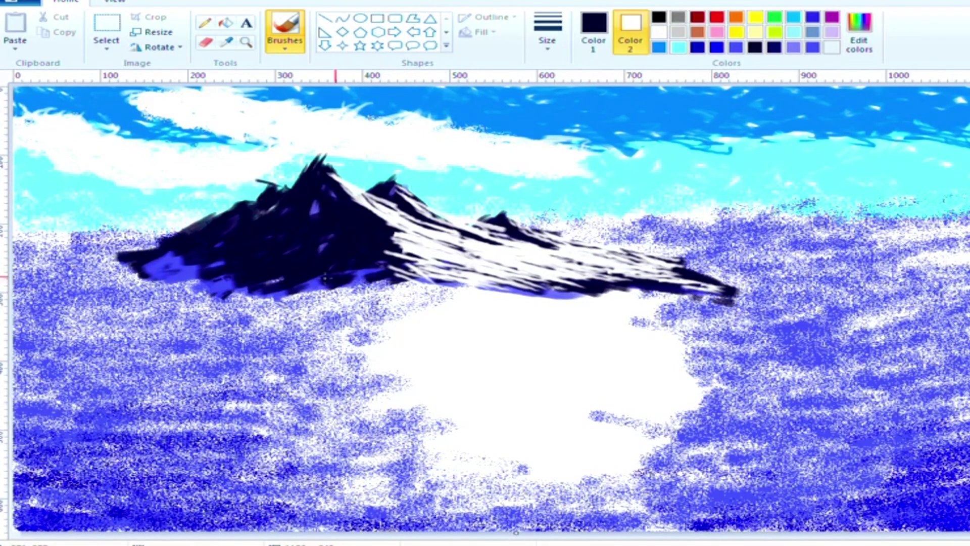
mouse_move(360, 283)
left_mouse_down()
mouse_move(454, 277)
mouse_move(394, 269)
mouse_move(403, 229)
mouse_move(362, 231)
left_mouse_up()
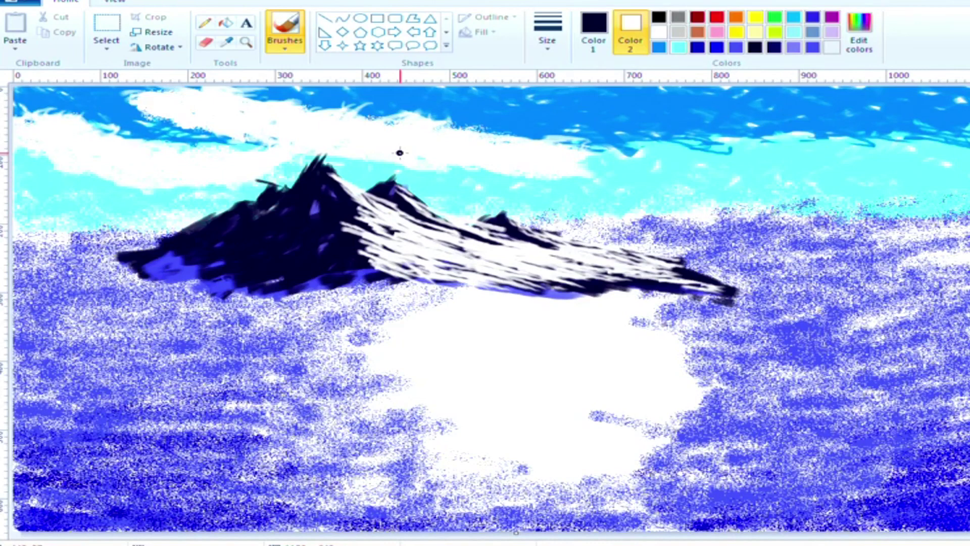
- Set Color 1 to medium blue and shade the left side of the main peak and the neighbouring ridges
left_click(594, 36)
left_click(858, 38)
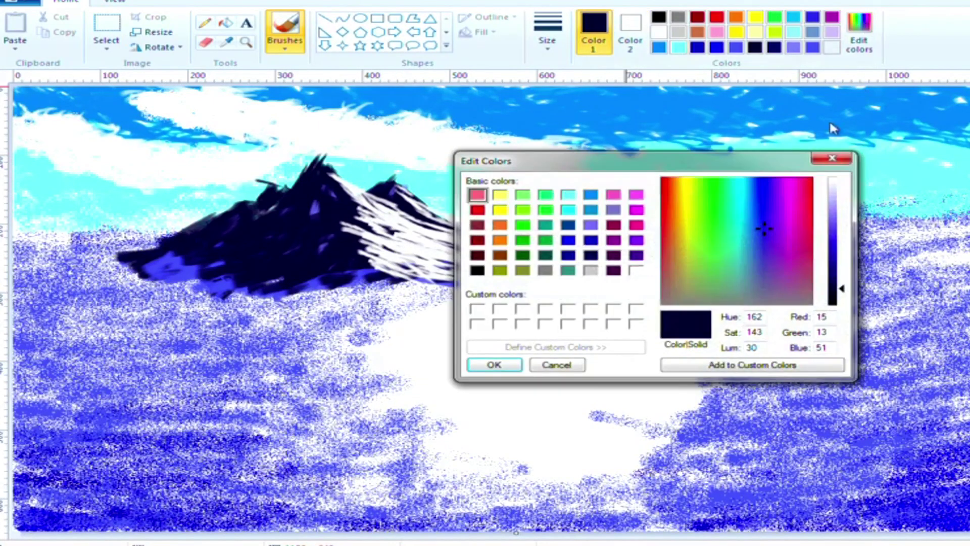
left_click(837, 160)
left_click(813, 48)
mouse_move(250, 210)
left_mouse_down()
mouse_move(215, 231)
mouse_move(246, 221)
mouse_move(196, 232)
left_mouse_up()
mouse_move(271, 198)
left_mouse_down()
mouse_move(217, 227)
mouse_move(288, 202)
left_mouse_up()
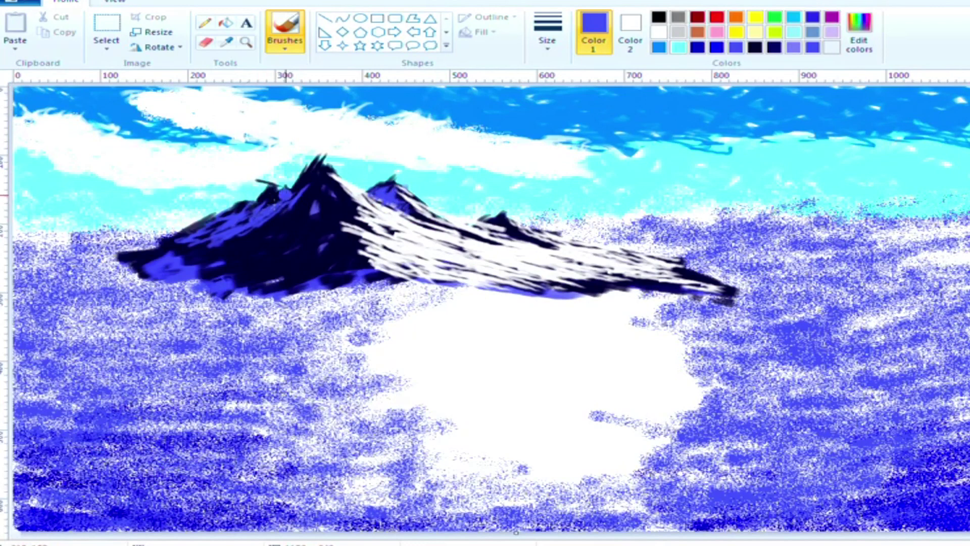
left_click_drag(283, 196, 204, 231)
mouse_move(205, 230)
left_mouse_down()
mouse_move(312, 188)
mouse_move(343, 209)
left_mouse_up()
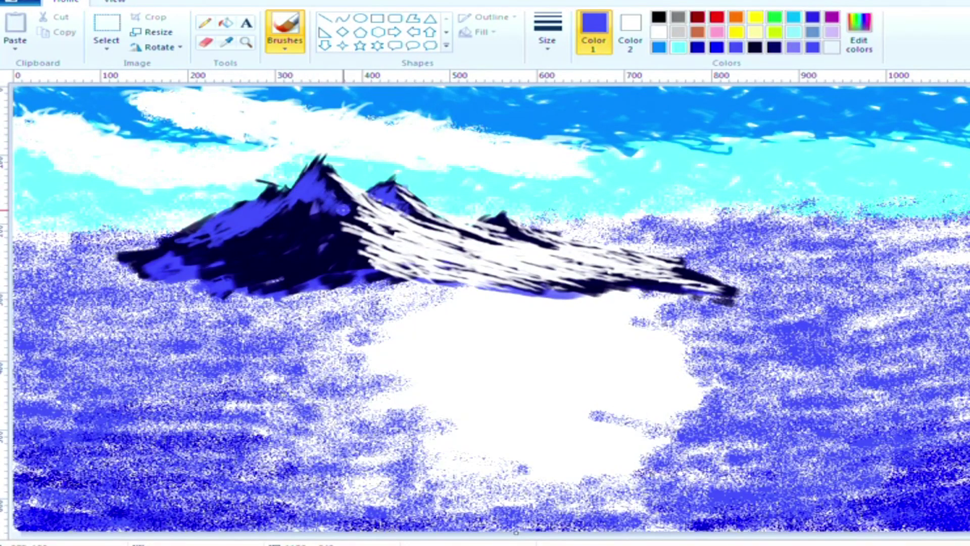
- Return Color 1 to dark navy, shade the small right peak medium blue and darken the left ridge in navy
left_click(774, 47)
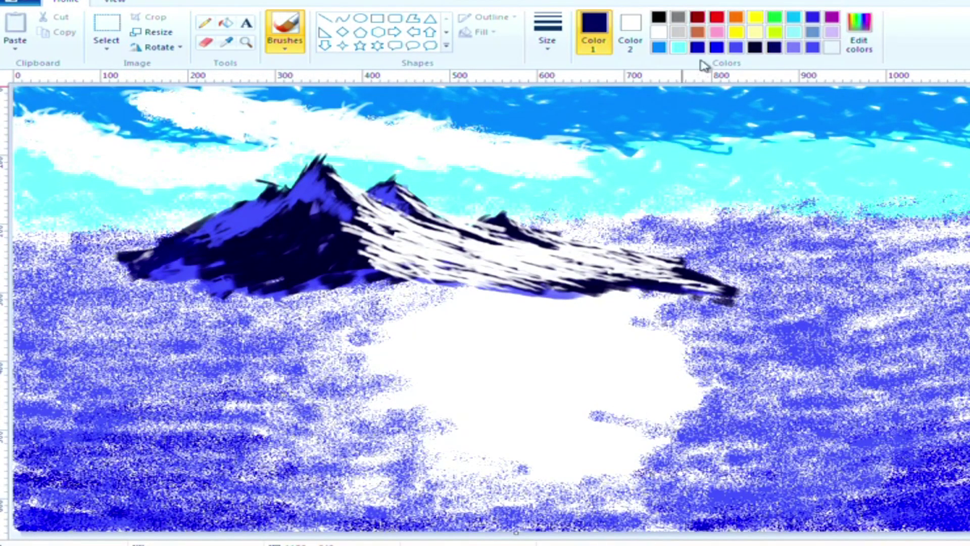
left_click(629, 30)
right_click(812, 47)
left_click(812, 47)
left_click_drag(497, 222, 514, 237)
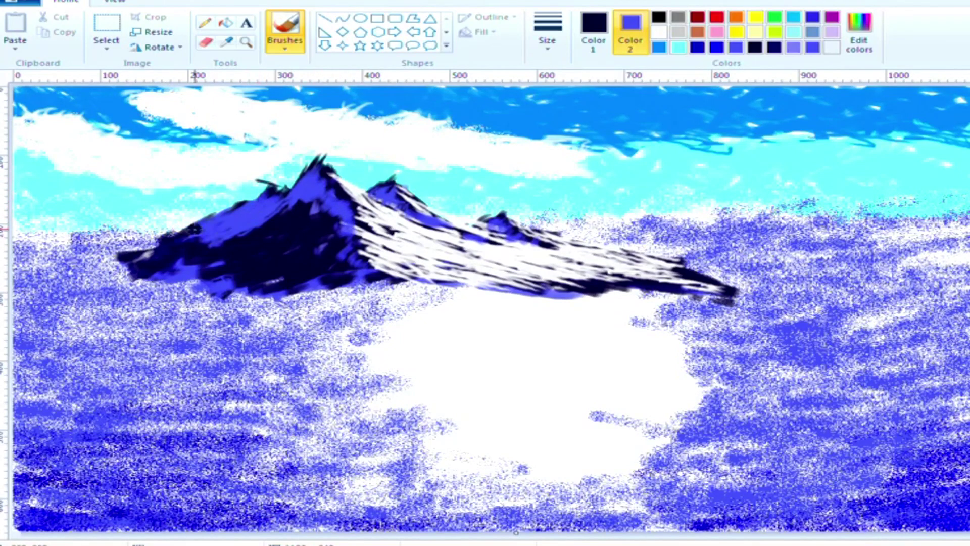
left_click(773, 47)
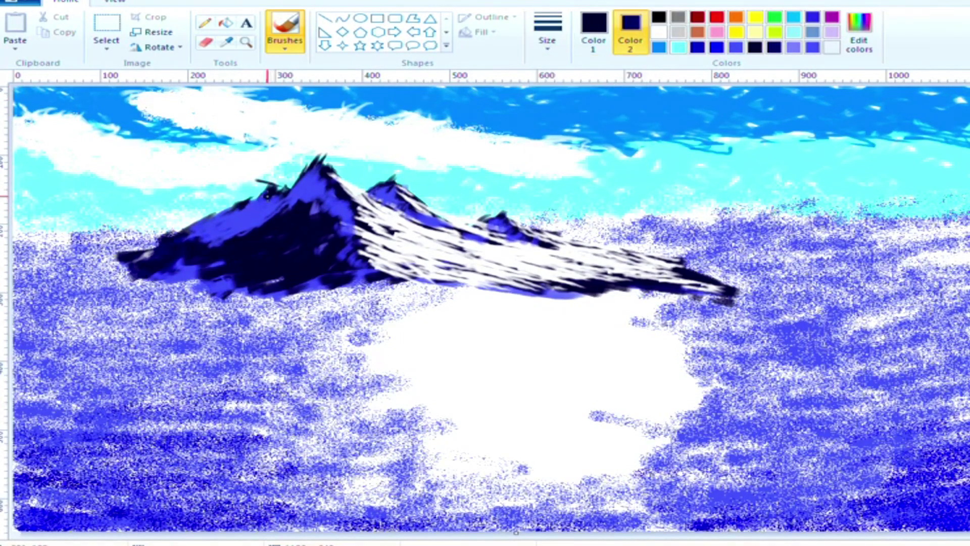
left_click_drag(269, 188, 202, 221)
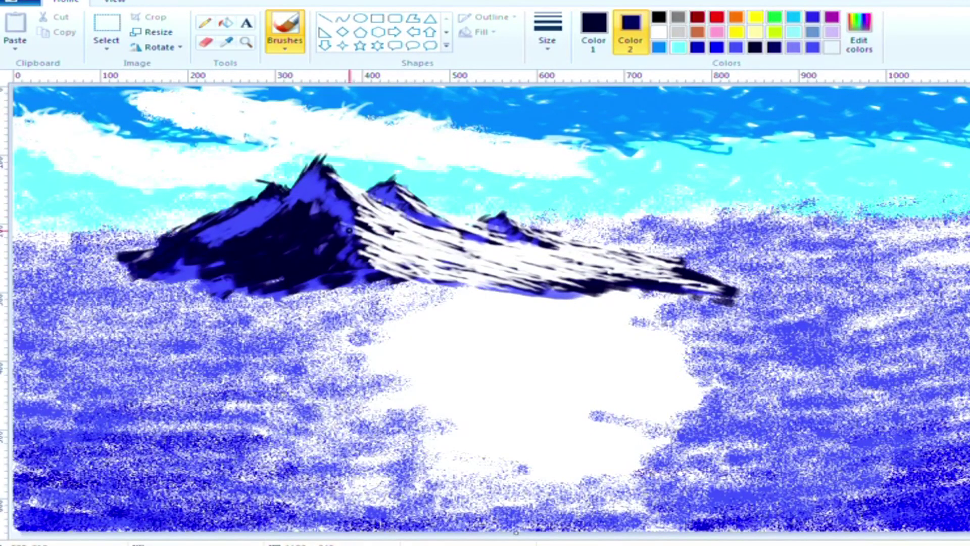
- Change the stroke size and paint blue shading on the main peak's shadow edge, the snowfield and along the whole mountain base
left_click(793, 47)
left_click(559, 49)
left_click(562, 97)
left_click_drag(336, 256, 315, 289)
left_click_drag(339, 210, 327, 215)
left_click_drag(432, 258, 469, 269)
left_click_drag(625, 282, 687, 289)
left_click_drag(567, 287, 610, 282)
left_click_drag(679, 272, 715, 283)
mouse_move(624, 292)
left_mouse_down()
mouse_move(331, 279)
mouse_move(229, 289)
mouse_move(137, 267)
left_mouse_up()
- Check the video, switch to a rough-textured brush and stroke white mist along the mountain's base
left_click(284, 41)
left_click(284, 123)
left_click(659, 32)
left_click(547, 33)
left_click(573, 79)
left_click_drag(670, 275, 709, 295)
key("ctrl+z")
key("alt+Tab")
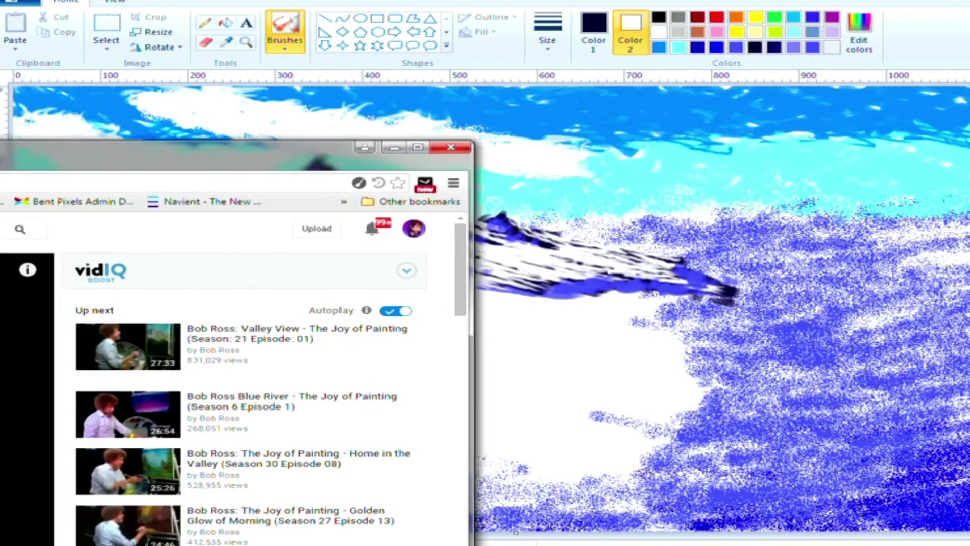
left_click(613, 0)
mouse_move(719, 290)
left_mouse_down()
mouse_move(671, 276)
mouse_move(601, 286)
mouse_move(672, 273)
mouse_move(630, 292)
mouse_move(286, 284)
left_mouse_up()
- Change the stroke size, set Color 2 to medium blue and blend rough blue dabs into the misty base, checking the video
left_click(547, 34)
left_click(581, 96)
left_click(736, 47)
mouse_move(491, 287)
left_mouse_down()
mouse_move(631, 285)
mouse_move(531, 281)
left_mouse_up()
mouse_move(252, 293)
left_mouse_down()
mouse_move(465, 284)
mouse_move(727, 302)
mouse_move(629, 259)
left_mouse_up()
left_click_drag(272, 306, 296, 296)
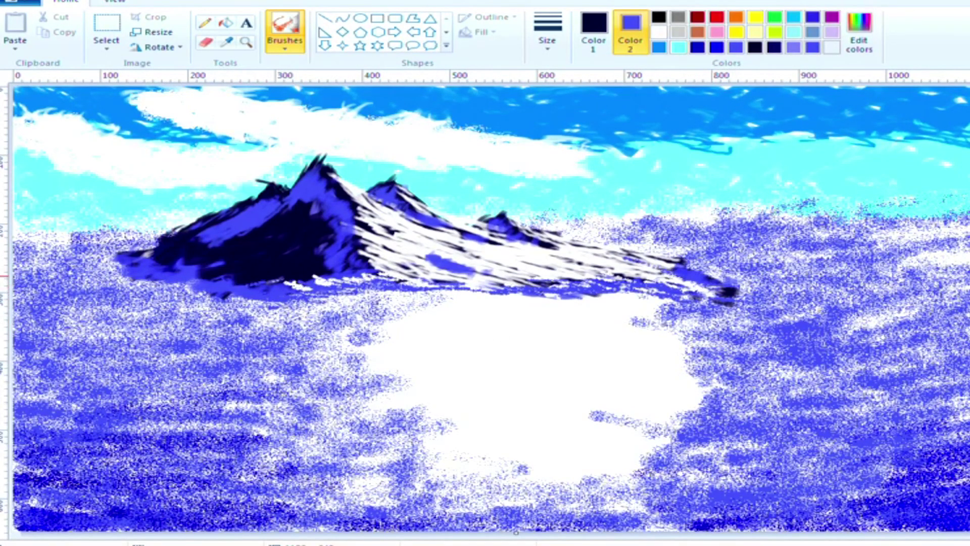
mouse_move(143, 263)
left_mouse_down()
mouse_move(147, 272)
mouse_move(137, 269)
left_mouse_up()
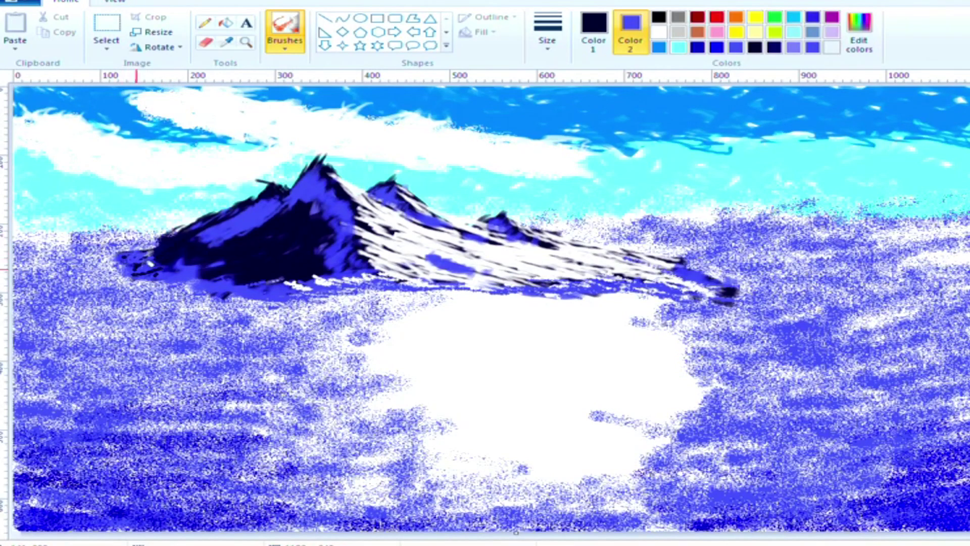
left_click_drag(392, 278, 319, 281)
left_click_drag(536, 285, 568, 286)
left_click_drag(283, 284, 309, 284)
key("alt+Tab")
key("alt+Tab")
left_click_drag(671, 275, 708, 293)
key("alt+Tab")
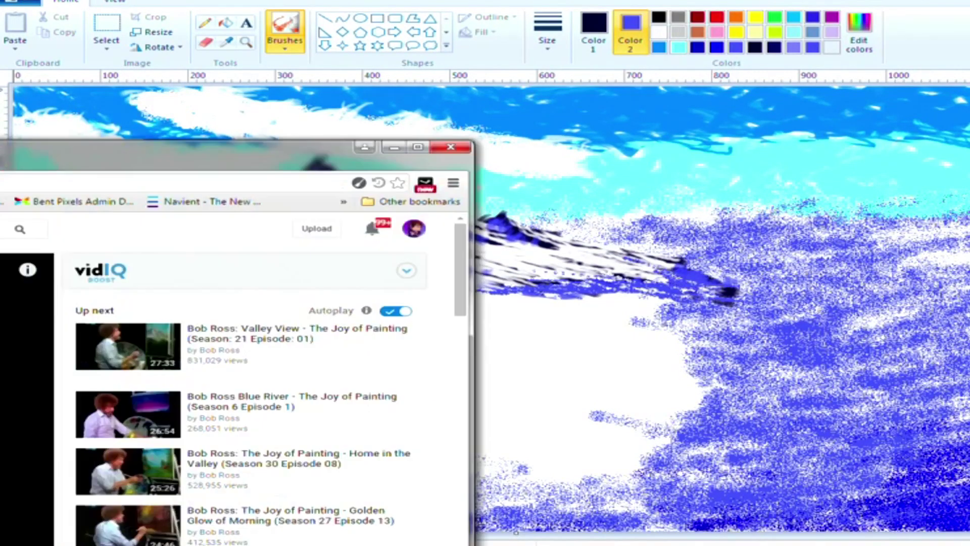
- Switch the brush, mix a very dark blue for Color 2 and begin a shoreline stroke beneath the mountain
left_click(635, 32)
left_click(859, 31)
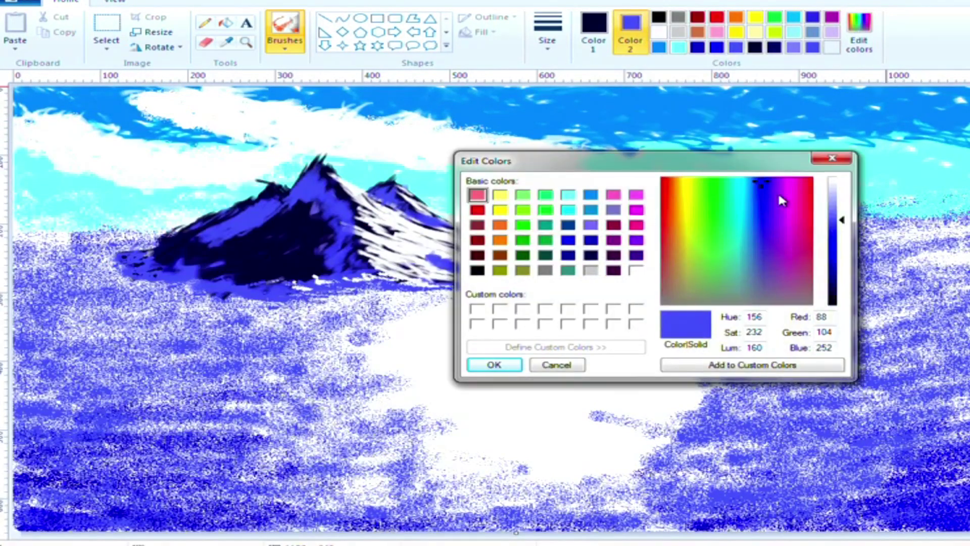
left_click_drag(776, 180, 764, 210)
left_click_drag(842, 221, 842, 233)
left_click(495, 365)
left_click(284, 33)
left_click(385, 68)
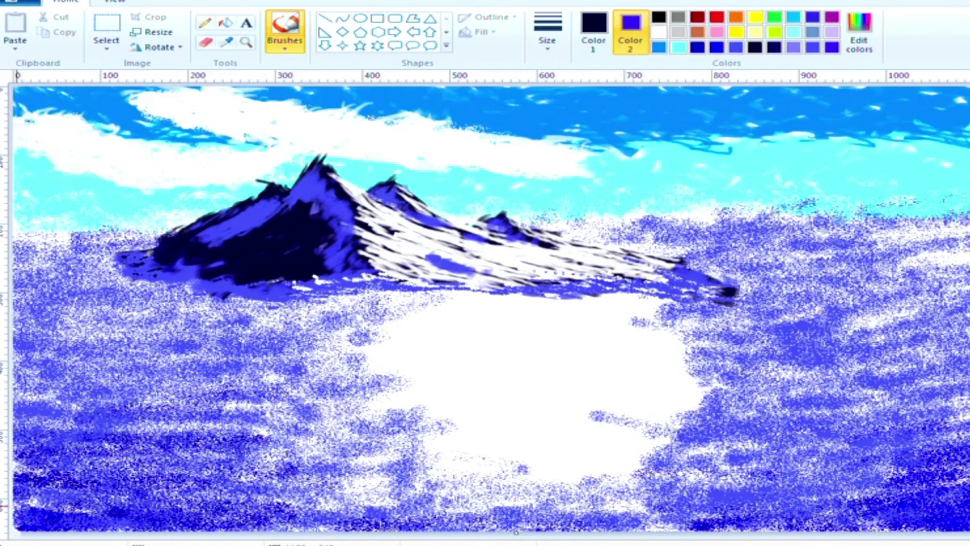
left_click(858, 35)
left_click(843, 292)
key("Return")
left_click_drag(318, 293, 419, 300)
- Check the video, mix a near-black green (4, 10, 3) and paint a dark land strip with ragged reflections below the mountain
key("alt+Tab")
left_click(409, 145)
left_click(859, 35)
left_click_drag(713, 263, 708, 236)
left_click_drag(842, 295, 842, 301)
key("Return")
left_click(593, 30)
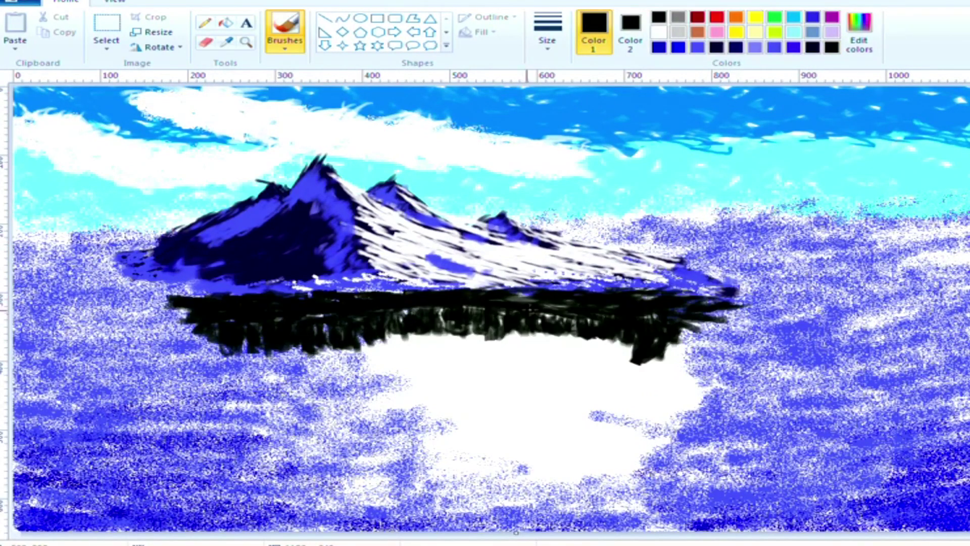
left_click_drag(530, 308, 618, 297)
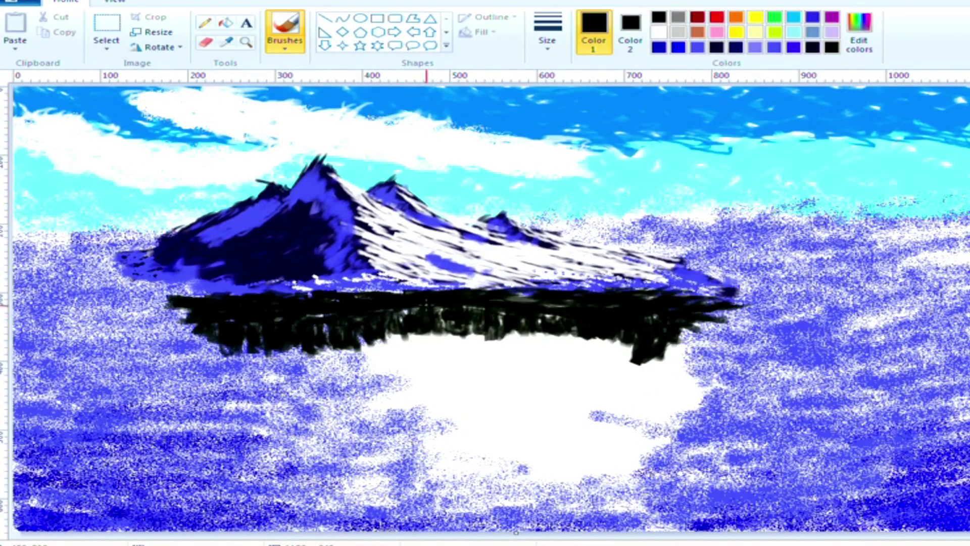
- Check the video, lighten Color 1 to a very dark green (9, 21, 6) and choose a different stroke size
key("alt+Tab")
key("alt+Tab")
left_click(859, 35)
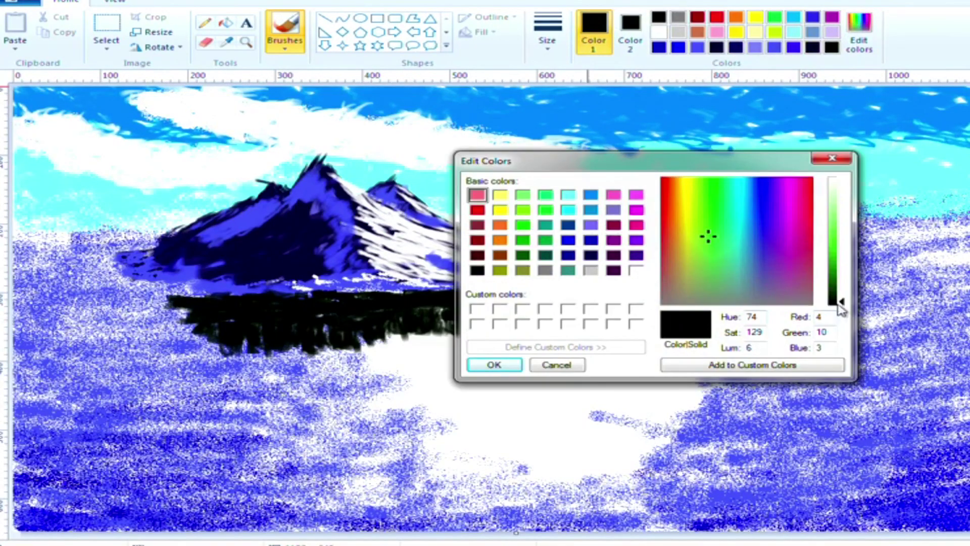
left_click_drag(840, 304, 840, 298)
key("Return")
left_click(562, 38)
left_click(581, 70)
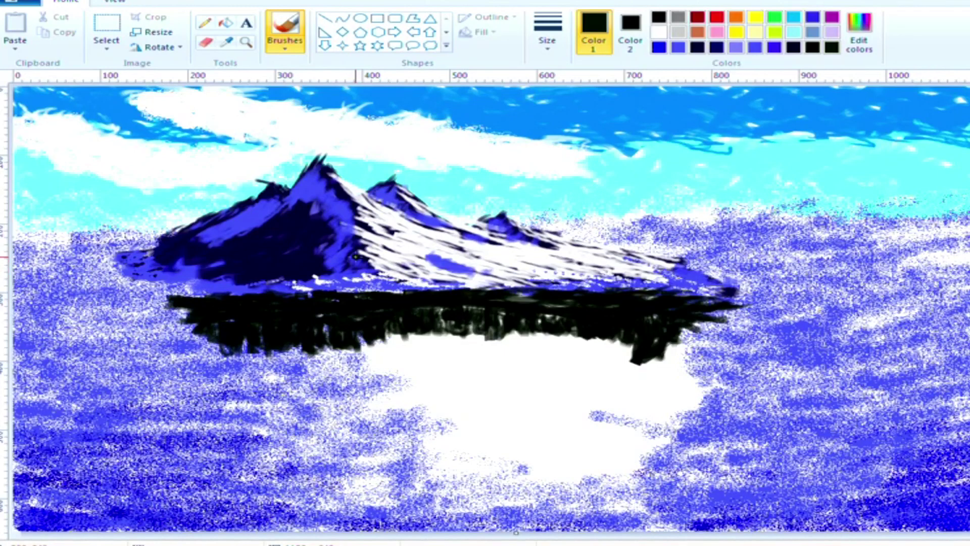
- Set Color 1 to white, switch the brush and fill in more snow on the right slopes and the mountain's lower edge
left_click(859, 36)
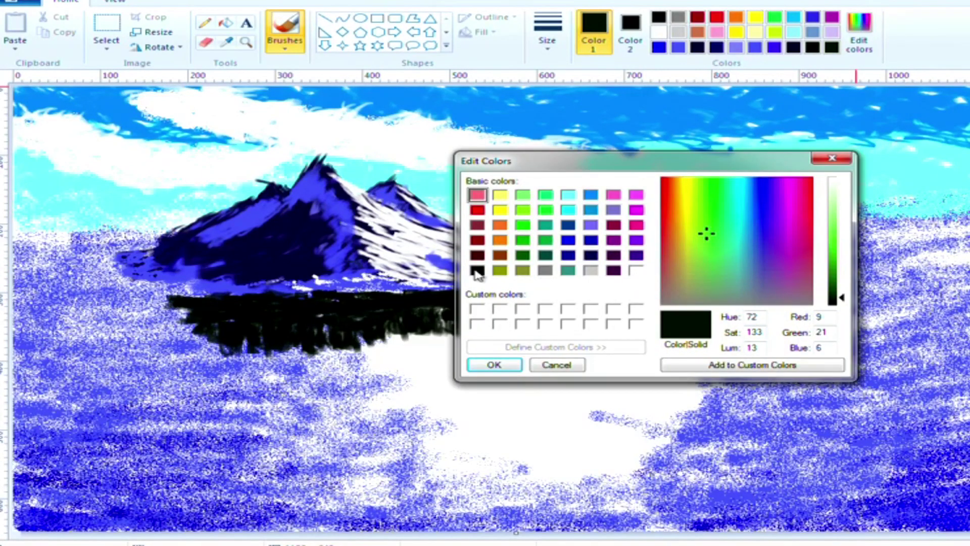
left_click(636, 270)
left_click(494, 364)
left_click(286, 31)
left_click(284, 97)
mouse_move(367, 278)
left_mouse_down()
mouse_move(381, 268)
mouse_move(350, 272)
mouse_move(463, 283)
mouse_move(673, 276)
left_mouse_up()
left_click_drag(680, 275, 717, 290)
left_click_drag(378, 246, 348, 248)
mouse_move(403, 239)
left_mouse_down()
mouse_move(366, 227)
mouse_move(350, 207)
left_mouse_up()
left_click_drag(353, 241, 372, 245)
left_click_drag(338, 189, 361, 204)
mouse_move(361, 204)
left_mouse_down()
mouse_move(409, 220)
mouse_move(451, 283)
mouse_move(355, 288)
left_mouse_up()
- Return Color 1 to very dark green, switch the brush and paint small pine trees along the land strip, consulting the video
left_click(812, 47)
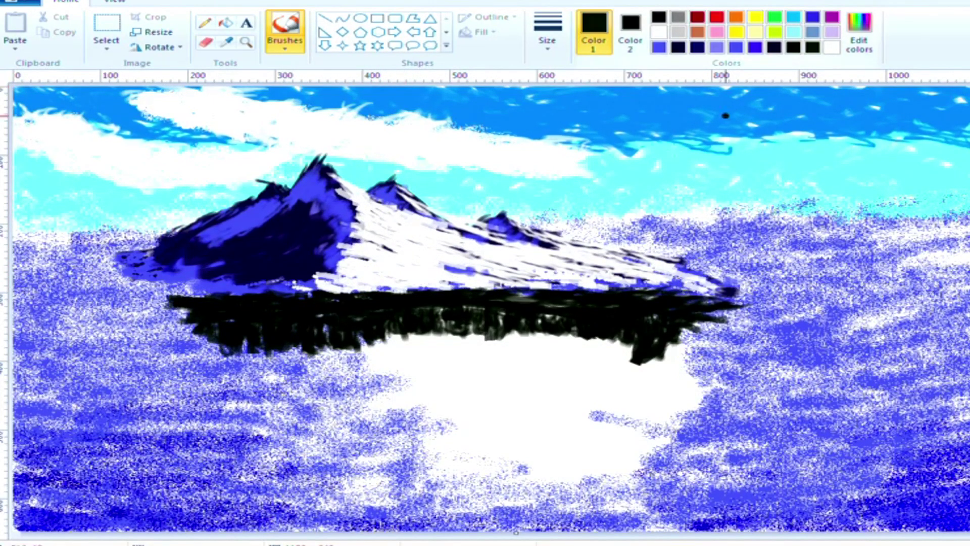
left_click(285, 46)
left_click(320, 64)
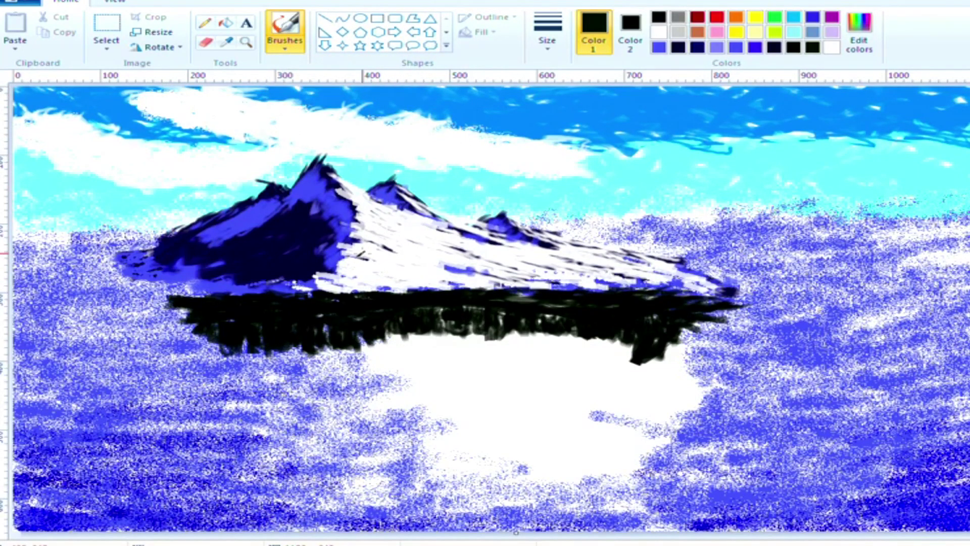
left_click_drag(360, 288, 344, 286)
left_click(18, 545)
left_click(399, 150)
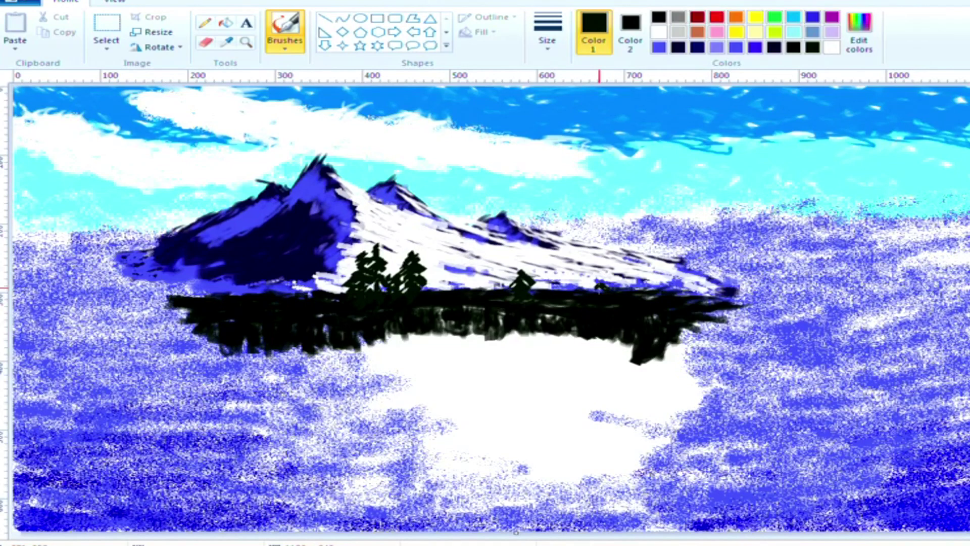
- Mix a grass green and assign it to Color 2, with the near-black green as Color 1
left_click(862, 26)
mouse_move(680, 215)
left_mouse_down()
mouse_move(693, 250)
mouse_move(696, 217)
left_mouse_up()
left_click_drag(841, 263, 841, 273)
left_click(494, 364)
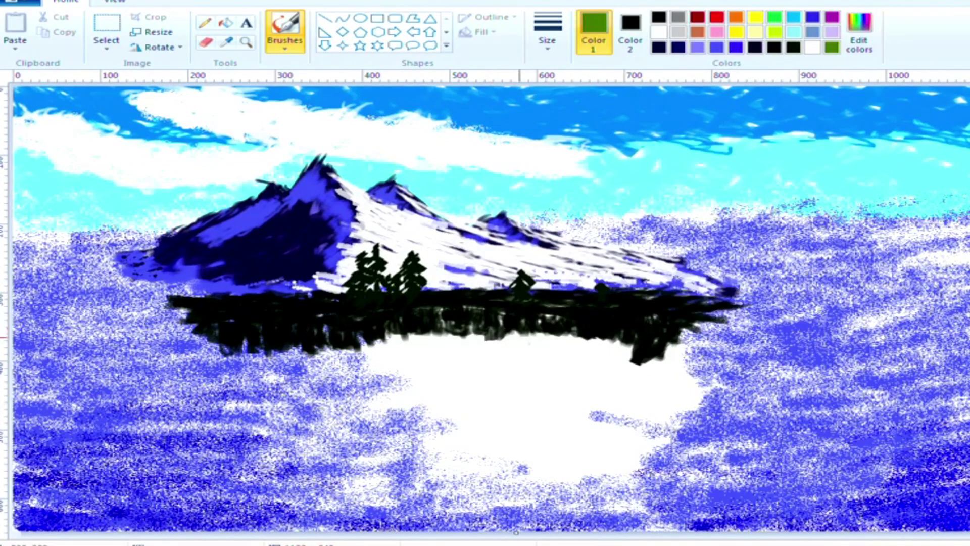
right_click(792, 47)
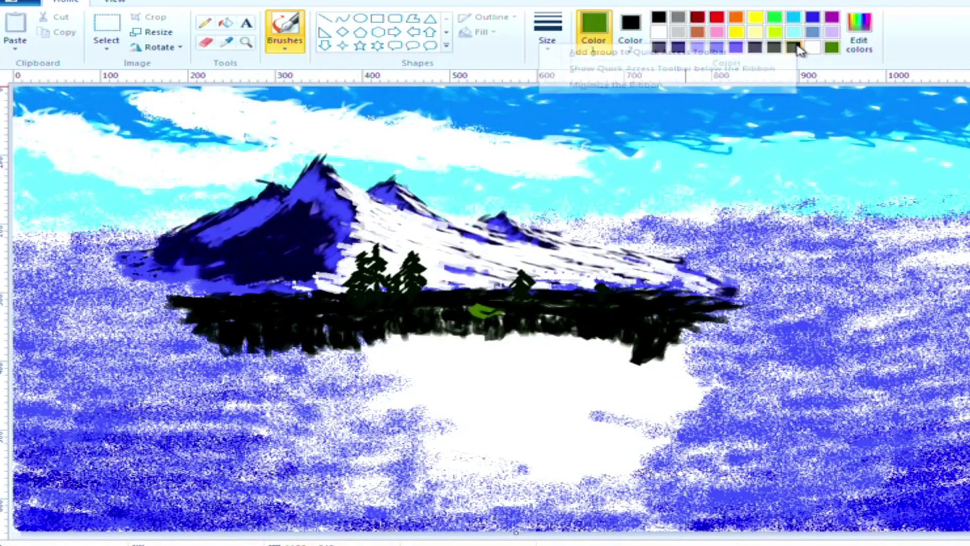
left_click(797, 47)
left_click(630, 41)
right_click(793, 48)
left_click(832, 49)
left_click(832, 48)
left_click(600, 44)
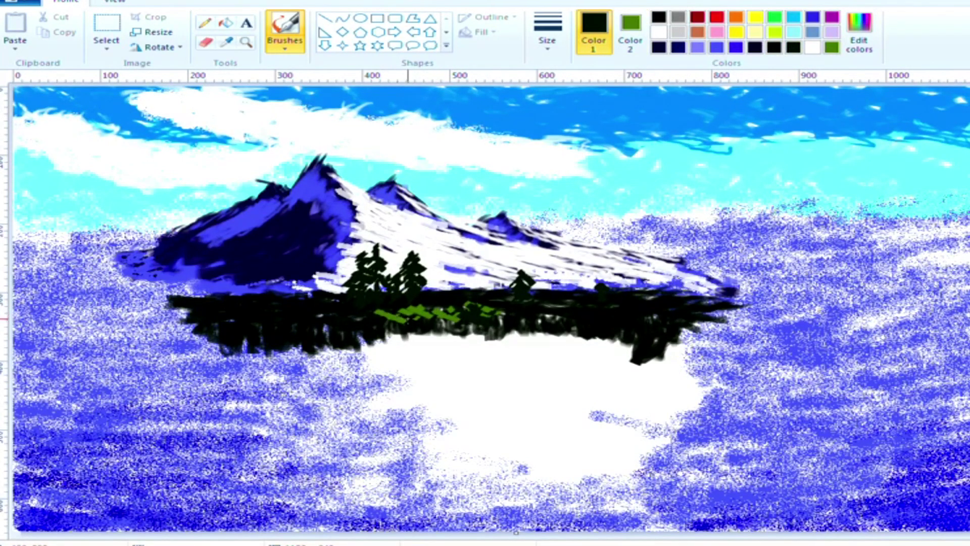
- Dab grass-green patches across the dark land strip and break them up with near-black green strokes
left_click_drag(420, 304, 459, 319)
left_click_drag(479, 316, 578, 325)
mouse_move(559, 314)
left_mouse_down()
mouse_move(548, 319)
mouse_move(576, 318)
left_mouse_up()
left_click_drag(590, 337, 625, 345)
left_click_drag(549, 307, 584, 310)
key("super")
key("super")
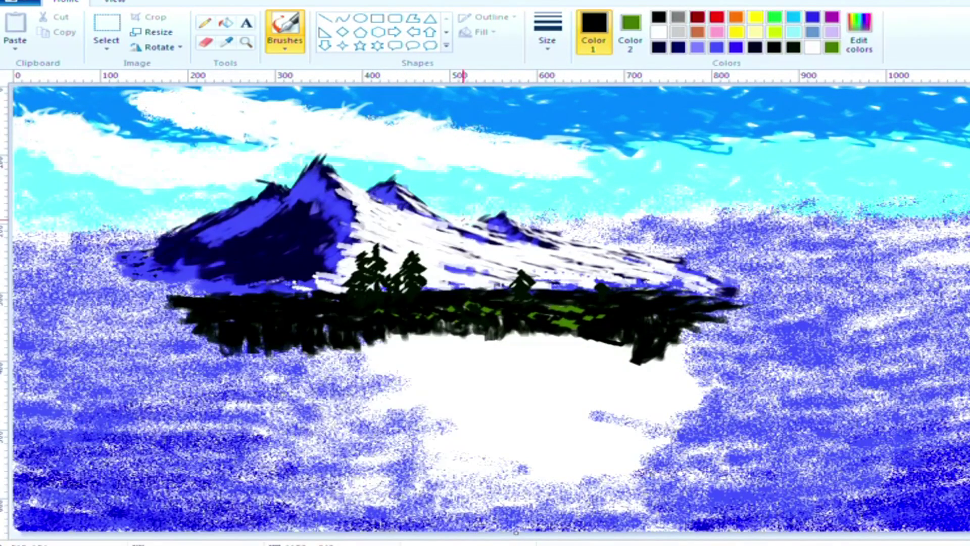
mouse_move(350, 318)
left_mouse_down()
mouse_move(273, 331)
mouse_move(324, 324)
left_mouse_up()
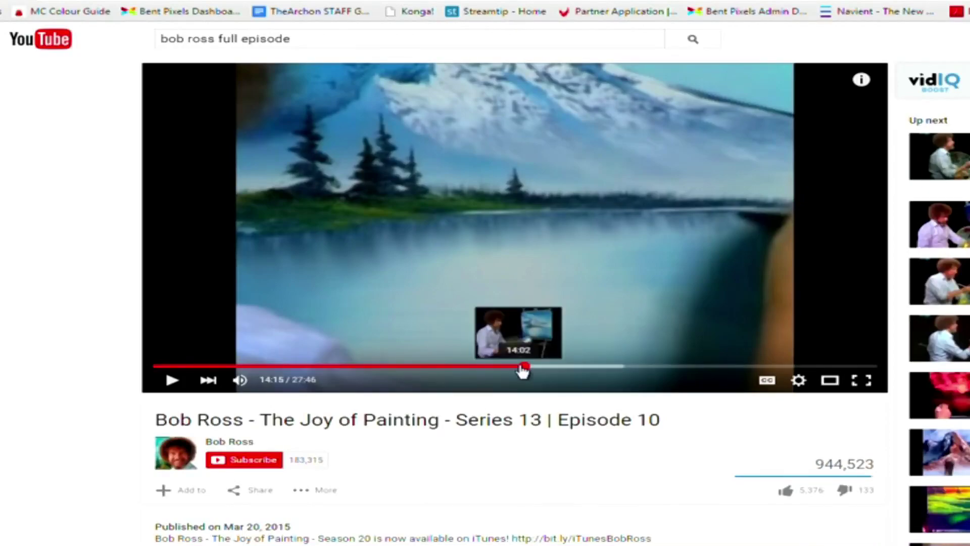
- Rewind the video to about 14:02, then switch to a rough-textured brush and add finer green and dark grass texture
left_click(521, 365)
left_click(171, 380)
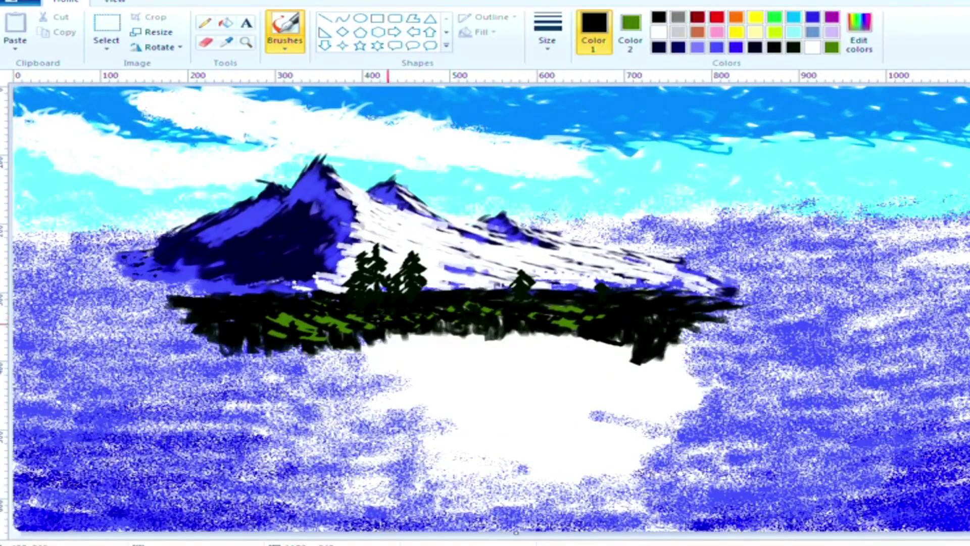
left_click(285, 45)
left_click(320, 95)
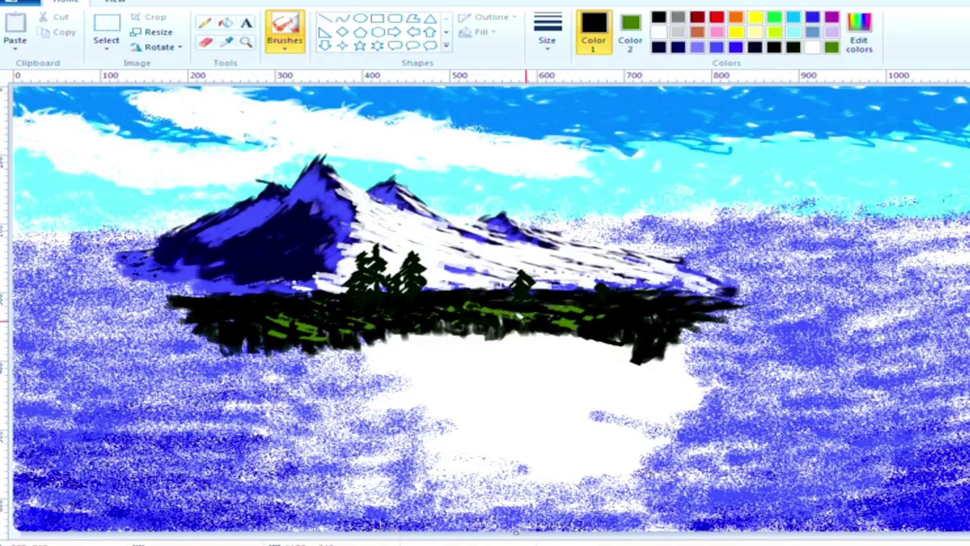
left_click_drag(557, 309, 589, 317)
left_click_drag(604, 330, 633, 335)
mouse_move(510, 318)
left_mouse_down()
mouse_move(417, 311)
mouse_move(349, 326)
left_mouse_up()
left_click_drag(333, 312, 296, 329)
key("alt+Tab")
mouse_move(289, 318)
left_mouse_down()
mouse_move(268, 324)
mouse_move(400, 321)
left_mouse_up()
key("alt+Tab")
- Set the paint colour to white, switch the brush and trim the ragged reflections along the land strip's lower edge
left_click(659, 31)
left_click(285, 44)
left_click(281, 67)
mouse_move(602, 341)
left_mouse_down()
mouse_move(670, 349)
mouse_move(491, 338)
mouse_move(335, 354)
left_mouse_up()
left_click_drag(657, 354, 596, 354)
left_click_drag(696, 371, 647, 365)
- Spray medium blue over the blank white water below the land with the airbrush at a different stroke size
left_click(716, 47)
left_click(284, 45)
left_click(389, 68)
left_click(547, 40)
left_click(586, 155)
mouse_move(658, 376)
left_mouse_down()
mouse_move(727, 380)
mouse_move(563, 463)
mouse_move(500, 353)
mouse_move(550, 413)
mouse_move(319, 392)
mouse_move(498, 469)
mouse_move(510, 348)
mouse_move(434, 349)
left_mouse_up()
- Switch the brush and paint a white waterline along the land strip's lower edge
left_click(285, 45)
left_click(318, 68)
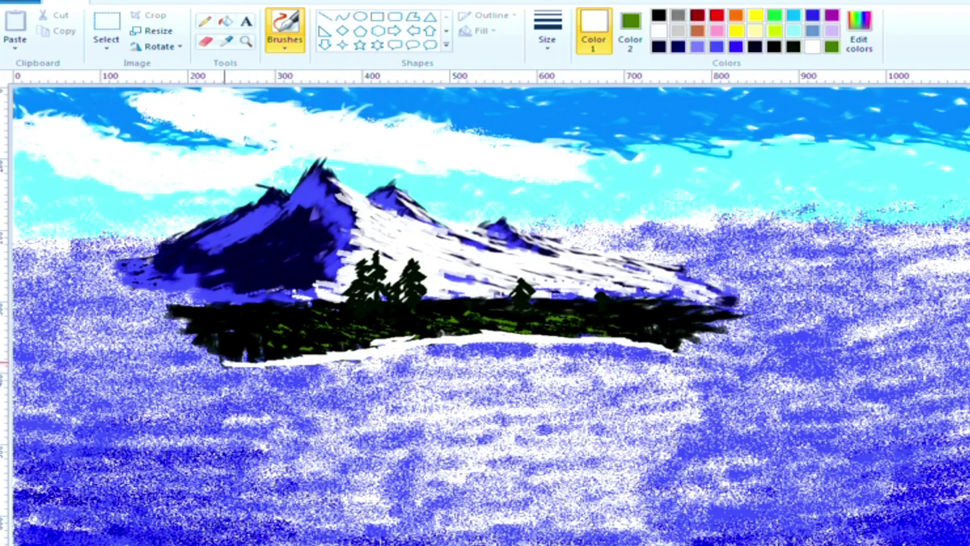
- Spray white over the blue water directly below the land strip with the airbrush at a different stroke size
left_click(285, 44)
left_click(394, 72)
left_click(547, 42)
left_click(573, 78)
mouse_move(485, 359)
left_mouse_down()
mouse_move(498, 349)
mouse_move(411, 356)
mouse_move(609, 348)
mouse_move(626, 364)
mouse_move(434, 354)
mouse_move(262, 374)
mouse_move(399, 384)
mouse_move(611, 357)
mouse_move(478, 345)
mouse_move(634, 349)
mouse_move(555, 372)
mouse_move(323, 386)
mouse_move(176, 379)
mouse_move(639, 384)
mouse_move(432, 381)
mouse_move(263, 397)
mouse_move(604, 380)
mouse_move(495, 429)
mouse_move(546, 457)
mouse_move(656, 415)
mouse_move(374, 406)
mouse_move(479, 441)
mouse_move(509, 412)
left_mouse_up()
key("alt+Tab")
- Set the paint colour to very dark green and paint tall pines at the land strip's left end
left_click(283, 39)
left_click(326, 71)
left_click(793, 47)
- Spray a large, very dark green bush over the water in the painting's lower-left area with a different stroke size
left_click(548, 40)
left_click(571, 71)
mouse_move(109, 343)
left_mouse_down()
mouse_move(212, 376)
mouse_move(126, 331)
mouse_move(183, 383)
mouse_move(30, 399)
mouse_move(227, 430)
mouse_move(134, 400)
mouse_move(212, 399)
mouse_move(252, 384)
mouse_move(154, 465)
mouse_move(219, 422)
left_mouse_up()
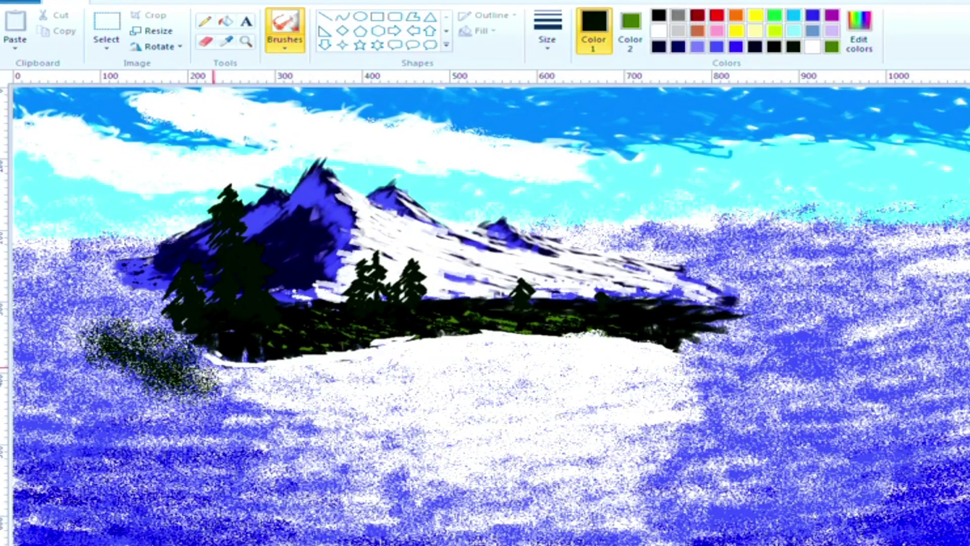
mouse_move(157, 420)
left_mouse_down()
mouse_move(109, 384)
mouse_move(24, 448)
mouse_move(110, 412)
mouse_move(38, 508)
left_mouse_up()
mouse_move(49, 454)
left_mouse_down()
mouse_move(131, 495)
mouse_move(172, 450)
mouse_move(122, 354)
mouse_move(49, 358)
mouse_move(53, 333)
left_mouse_up()
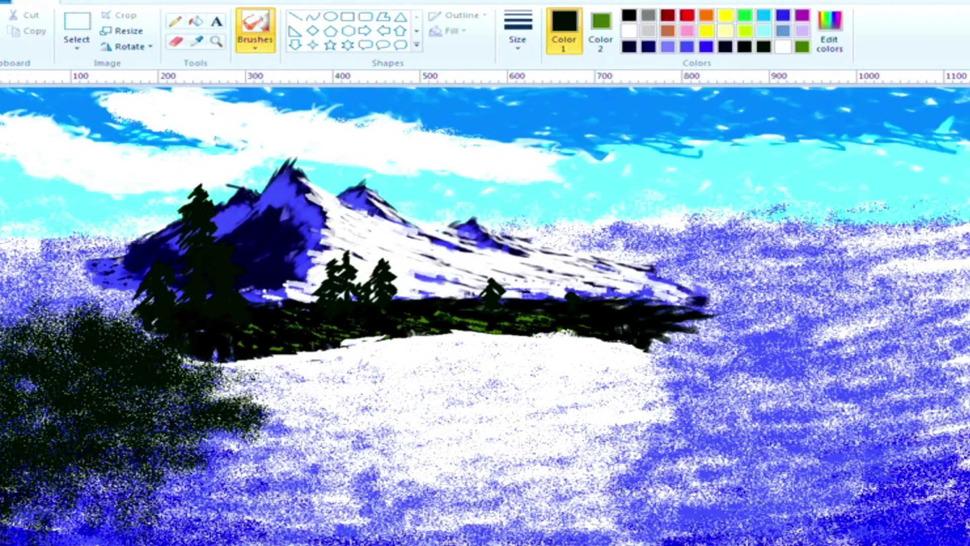
key("alt+Tab")
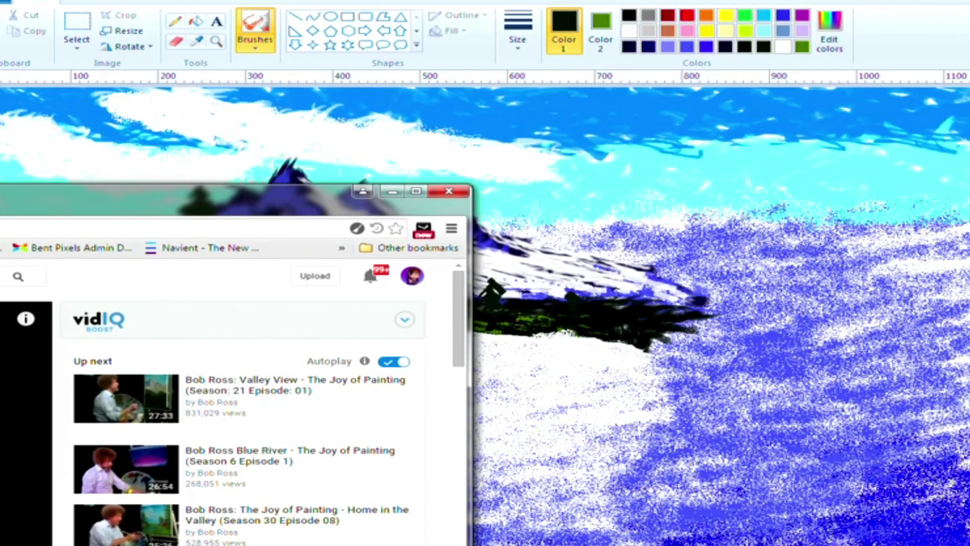
key("alt+Tab")
left_click_drag(190, 421, 82, 453)
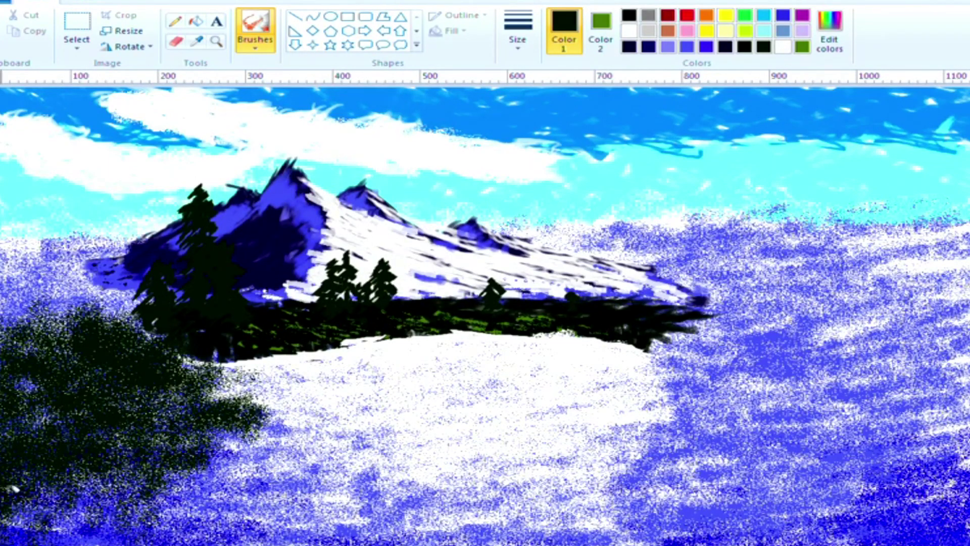
mouse_move(225, 392)
left_mouse_down()
mouse_move(208, 437)
mouse_move(230, 450)
mouse_move(141, 399)
left_mouse_up()
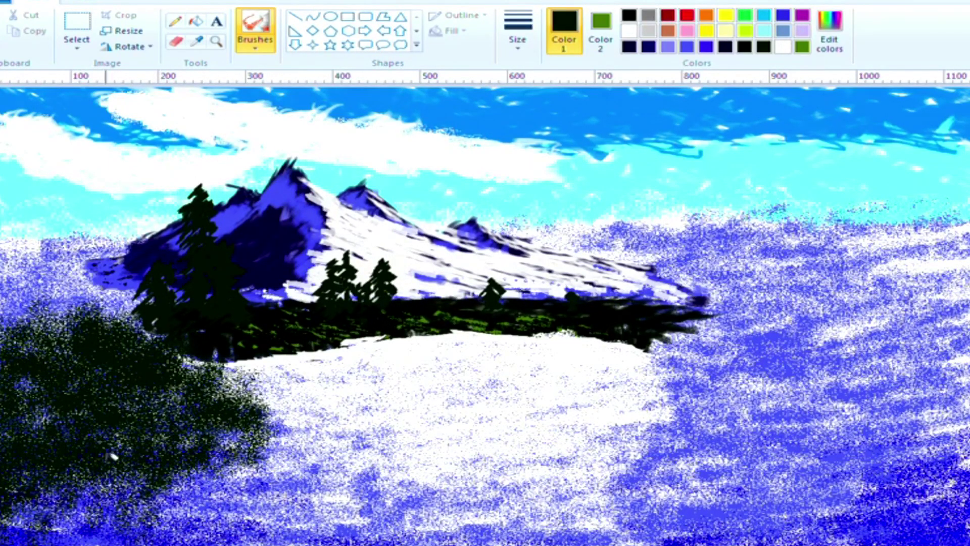
- Spray medium blue over the dark bush's upper-left part and green along its left and lower edges
left_click(688, 47)
mouse_move(117, 329)
left_mouse_down()
mouse_move(56, 348)
mouse_move(10, 343)
mouse_move(18, 417)
left_mouse_up()
mouse_move(43, 373)
left_mouse_down()
mouse_move(52, 434)
mouse_move(88, 501)
mouse_move(197, 510)
mouse_move(60, 515)
mouse_move(13, 485)
mouse_move(8, 424)
left_mouse_up()
- Try to highlight the small pine on the far left with another brush and with the Line tool
left_click(255, 41)
left_click(298, 71)
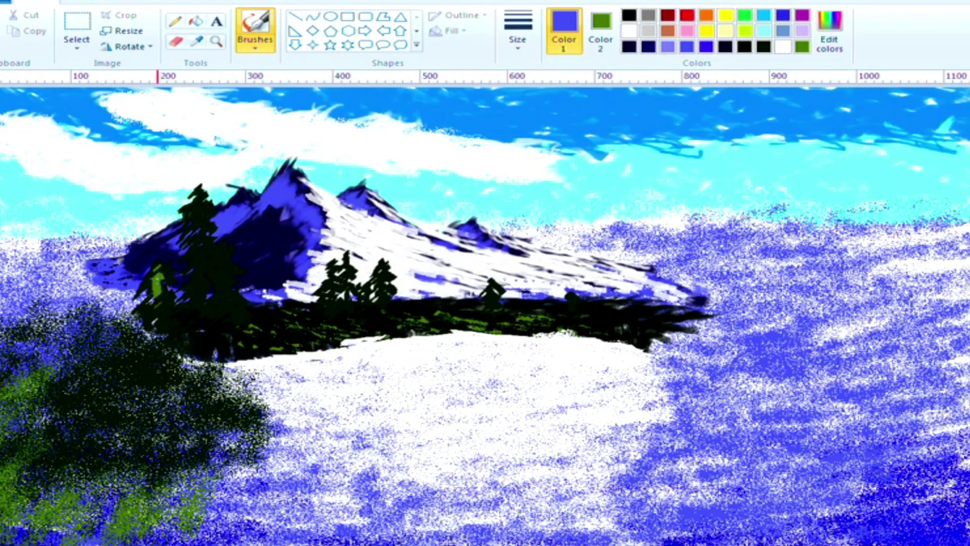
left_click(295, 16)
left_click(600, 31)
left_click(763, 46)
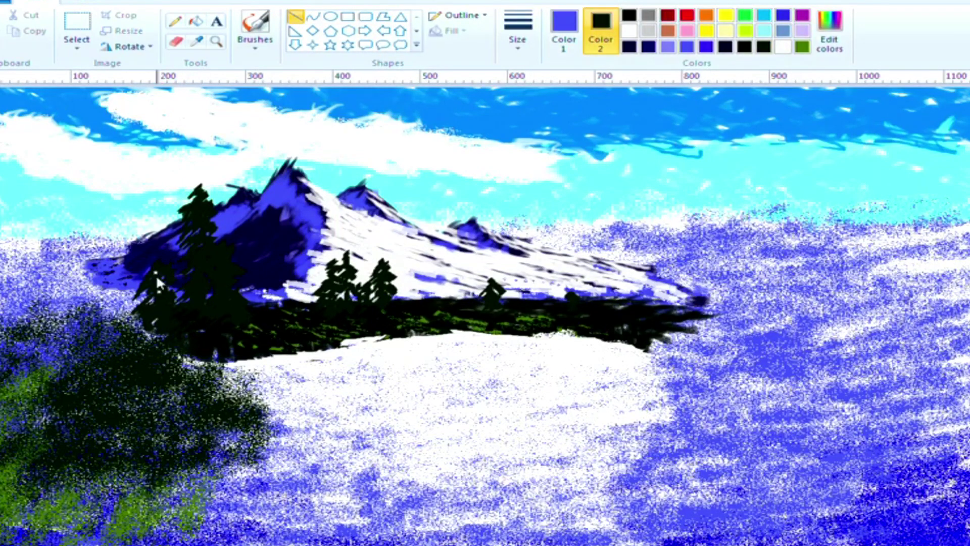
- Return to the brush, mix a custom dark green for Color 2 and add subtle highlights to the left pines
left_click(255, 28)
left_click(802, 46)
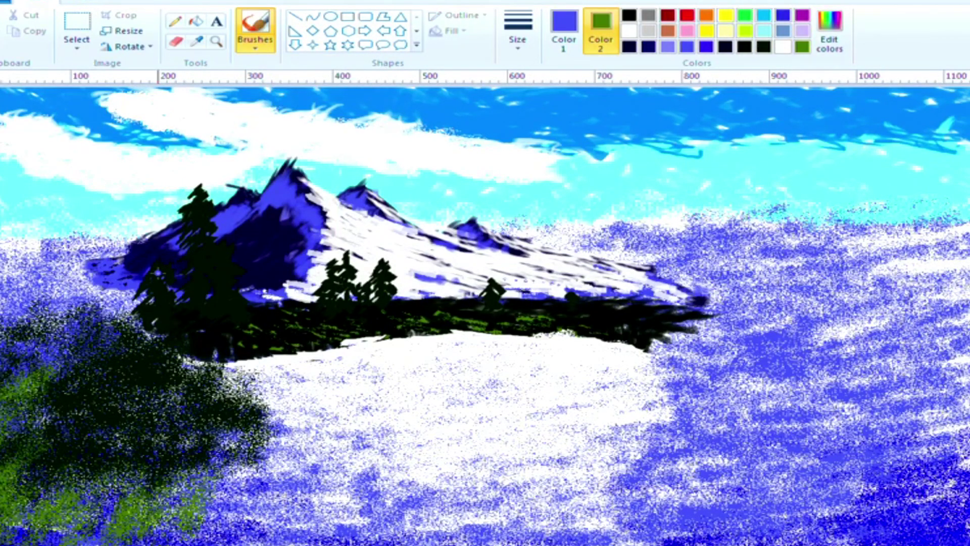
left_click(829, 30)
left_click_drag(835, 299, 833, 303)
left_click(479, 376)
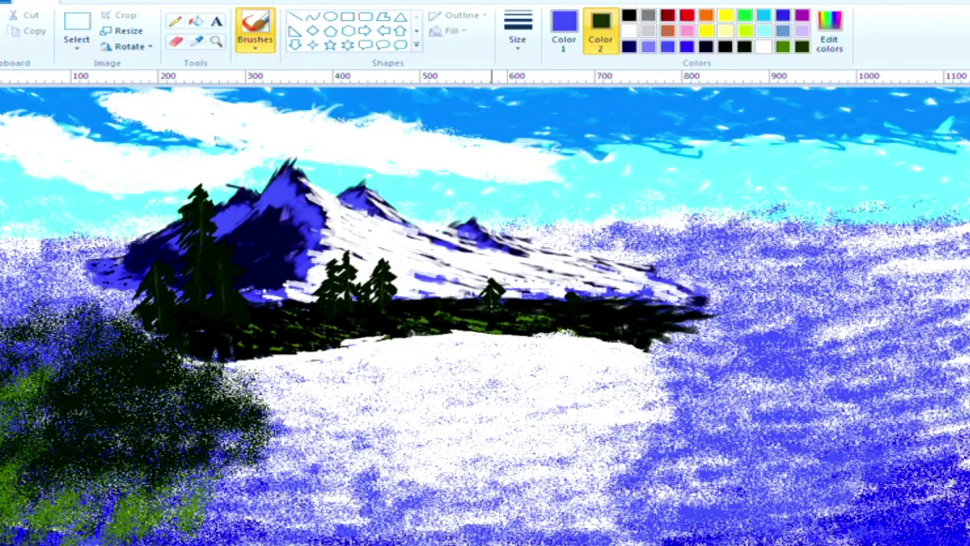
- Spray lime green along the right edge of the left bush and blend dark green inside it
left_click(745, 31)
mouse_move(207, 384)
left_mouse_down()
mouse_move(291, 412)
mouse_move(227, 464)
mouse_move(230, 418)
mouse_move(176, 383)
mouse_move(206, 384)
mouse_move(222, 442)
mouse_move(171, 514)
left_mouse_up()
left_click(801, 46)
mouse_move(159, 384)
left_mouse_down()
mouse_move(134, 374)
mouse_move(142, 372)
left_mouse_up()
- Set Color 1 to dark green and Color 2 to medium green, and spray both across the left bush
left_click(564, 31)
left_click(801, 47)
left_click(600, 31)
right_click(784, 44)
left_click(782, 47)
left_click_drag(83, 334, 15, 361)
mouse_move(19, 307)
left_mouse_down()
mouse_move(101, 308)
mouse_move(36, 358)
mouse_move(88, 398)
mouse_move(124, 366)
left_mouse_up()
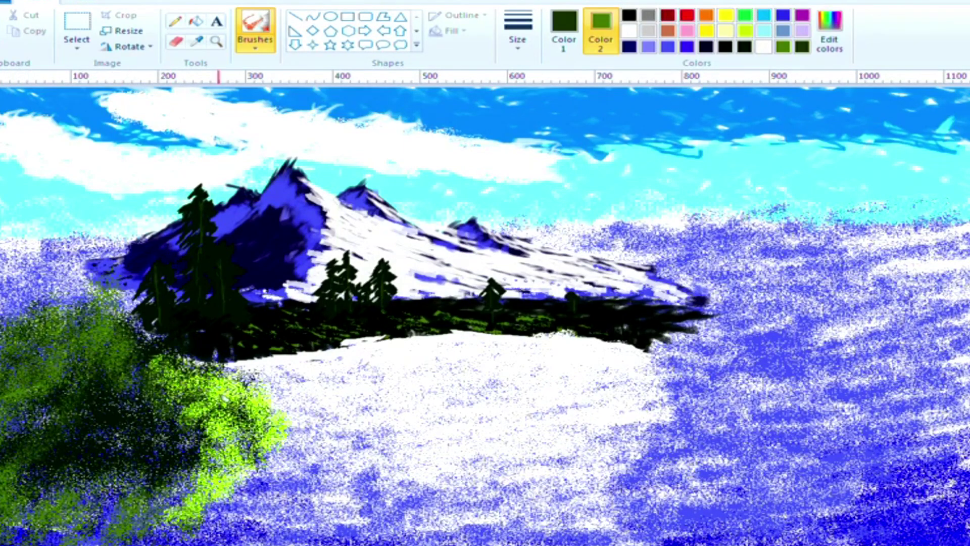
mouse_move(225, 398)
left_mouse_down()
mouse_move(266, 410)
mouse_move(159, 416)
mouse_move(159, 404)
mouse_move(202, 465)
mouse_move(71, 510)
mouse_move(197, 450)
mouse_move(76, 470)
mouse_move(115, 441)
left_mouse_up()
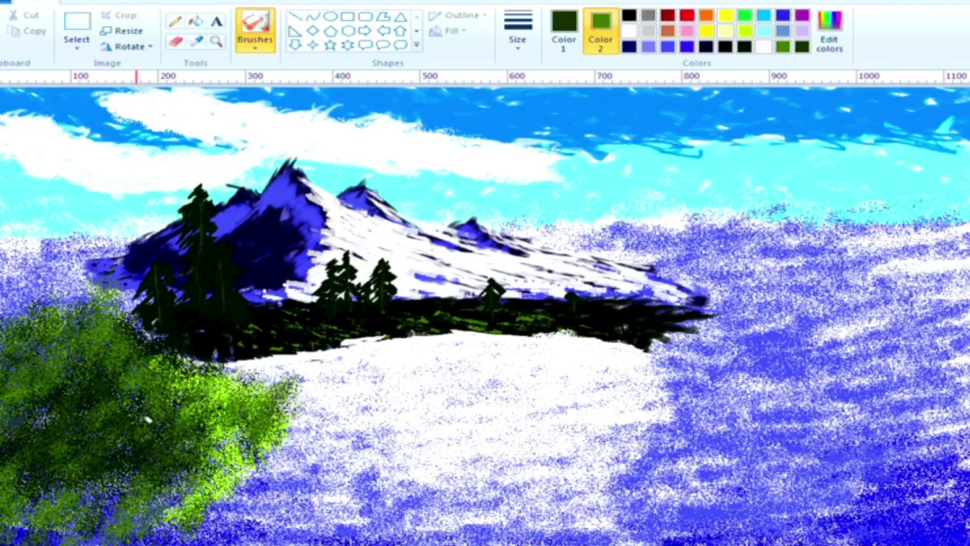
- Spray red touches into the left bush and blend over them with medium green
left_click(686, 16)
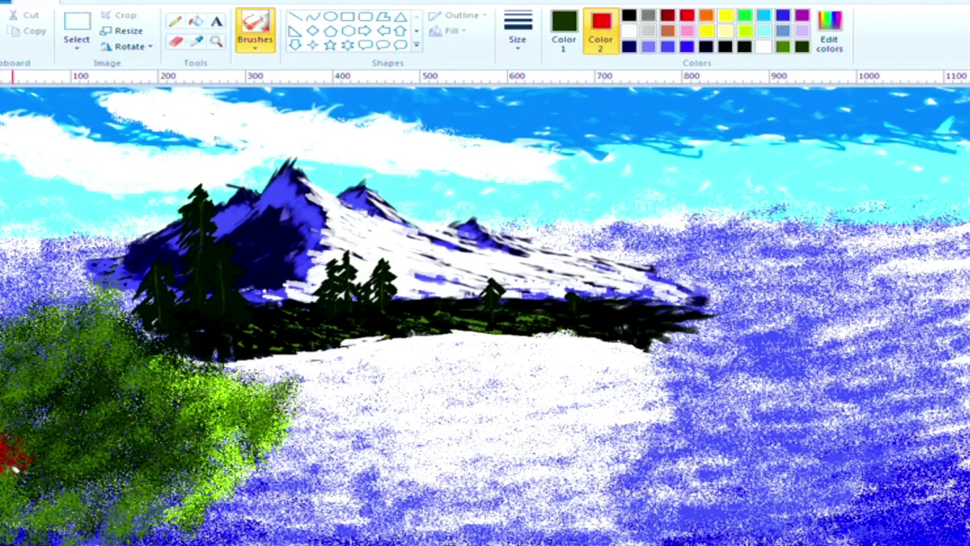
mouse_move(10, 442)
left_mouse_down()
mouse_move(34, 451)
mouse_move(41, 525)
mouse_move(167, 530)
mouse_move(61, 500)
mouse_move(183, 524)
mouse_move(298, 414)
left_mouse_up()
left_click(783, 47)
mouse_move(23, 490)
left_mouse_down()
mouse_move(4, 467)
mouse_move(115, 496)
mouse_move(226, 504)
mouse_move(124, 401)
left_mouse_up()
- Switch the brush and paint a ragged black bank line along the left bush's lower edge
left_click(725, 46)
left_click(255, 45)
left_click(253, 67)
mouse_move(288, 445)
left_mouse_down()
mouse_move(238, 474)
mouse_move(154, 500)
left_mouse_up()
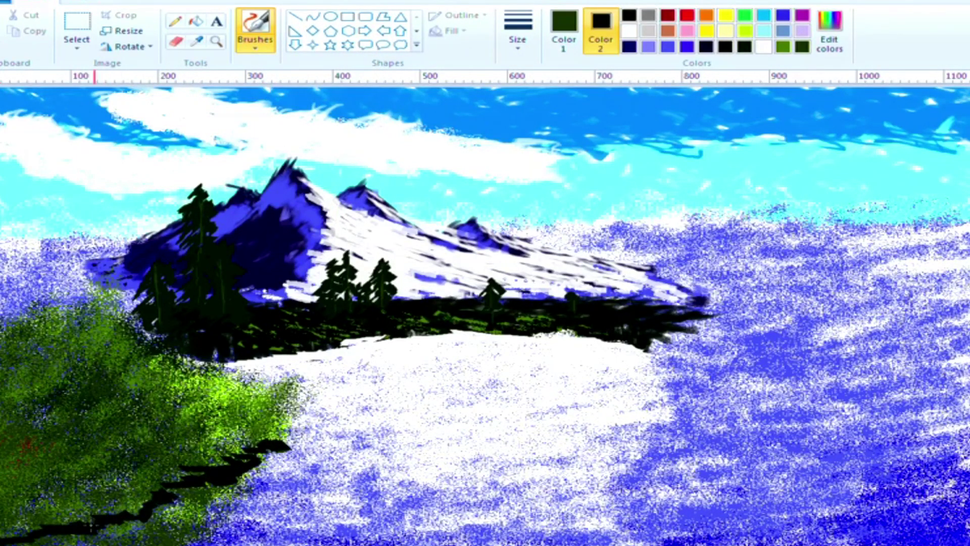
- Spray white highlights along the black bank line below the left bush with the airbrush
left_click(255, 46)
left_click(361, 70)
left_click(629, 30)
left_click_drag(258, 455, 26, 532)
left_click_drag(215, 470, 197, 477)
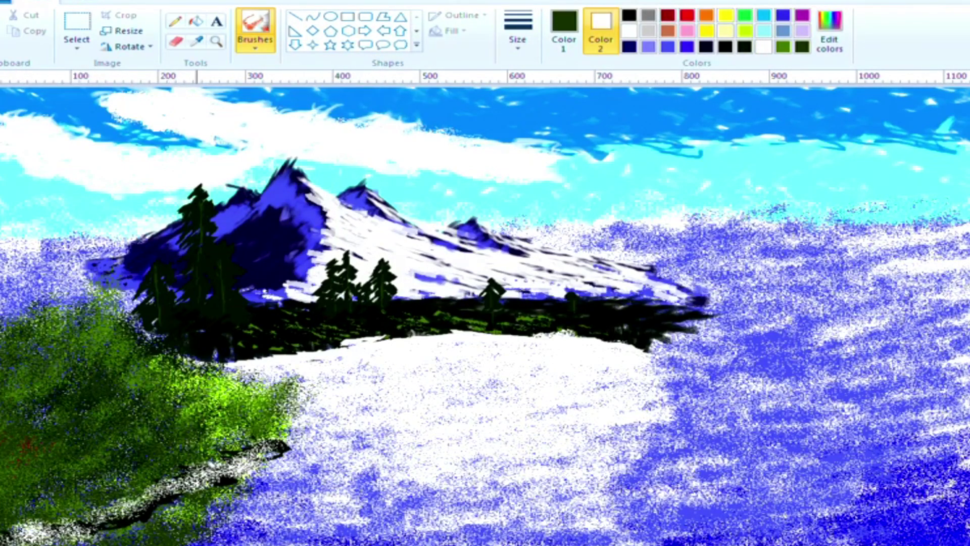
left_click_drag(260, 451, 283, 446)
- Switch the brush, hatch the left bank with fine black and white strokes, and extend its tip over the water in black
left_click(564, 30)
left_click(255, 45)
left_click(290, 70)
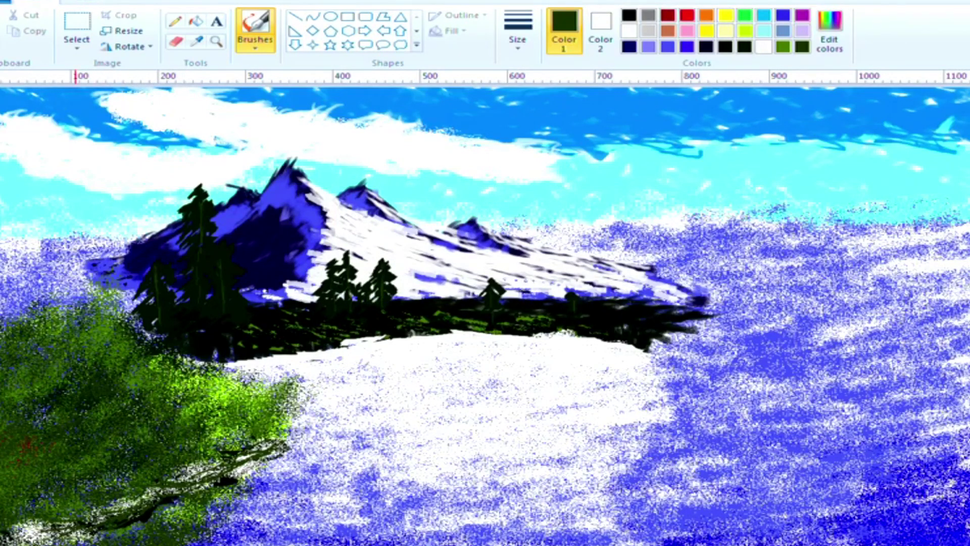
key("alt+Tab")
key("alt+Tab")
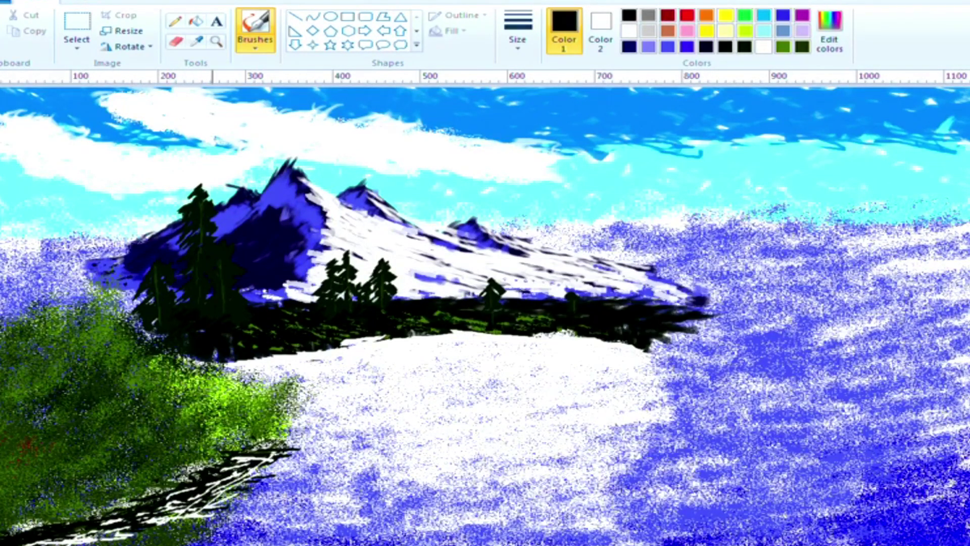
left_click_drag(258, 475, 48, 540)
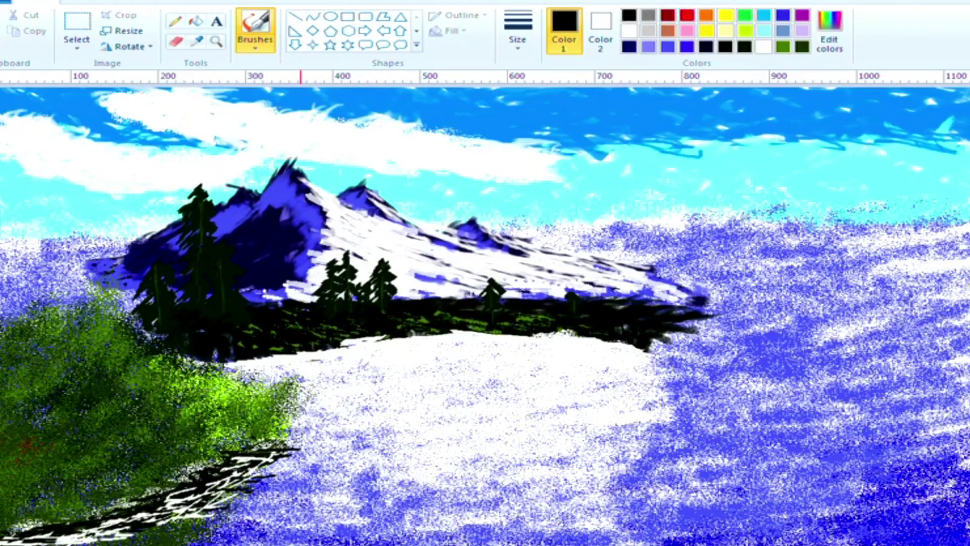
left_click(255, 36)
left_click(256, 98)
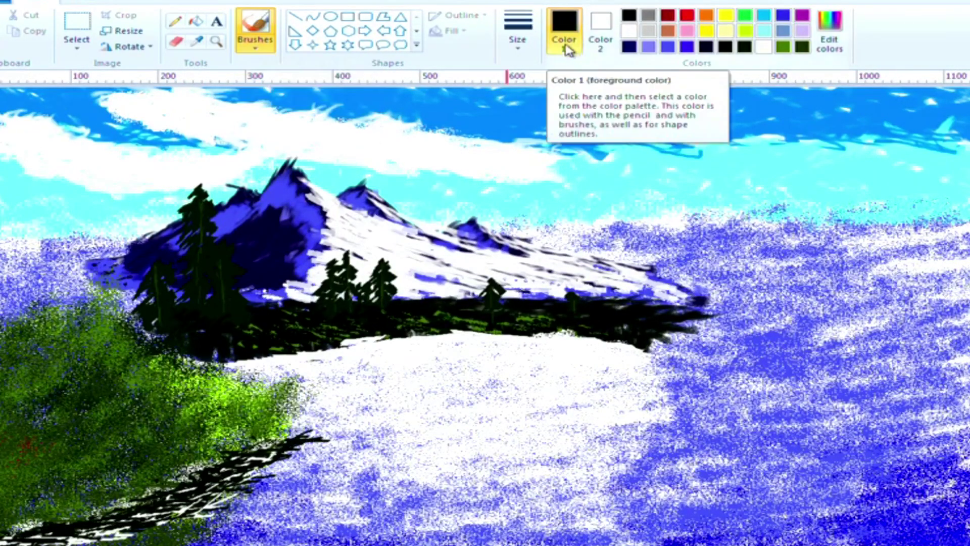
- Mix a custom very dark green and spray it over the whole right side of the painting, from sky to lower water
left_click(829, 30)
left_click_drag(825, 303, 825, 306)
left_click(476, 374)
left_click(255, 32)
left_click(265, 70)
mouse_move(859, 109)
left_mouse_down()
mouse_move(733, 162)
mouse_move(677, 242)
mouse_move(894, 117)
mouse_move(697, 237)
mouse_move(833, 313)
mouse_move(632, 283)
mouse_move(829, 283)
mouse_move(869, 131)
mouse_move(788, 212)
mouse_move(879, 293)
mouse_move(859, 185)
mouse_move(737, 308)
mouse_move(808, 202)
mouse_move(657, 141)
mouse_move(768, 323)
mouse_move(581, 444)
mouse_move(824, 354)
mouse_move(831, 374)
mouse_move(872, 354)
mouse_move(719, 411)
mouse_move(682, 440)
left_mouse_up()
key("alt+Tab")
mouse_move(828, 429)
left_mouse_down()
mouse_move(812, 218)
mouse_move(752, 278)
mouse_move(719, 406)
mouse_move(858, 467)
mouse_move(882, 530)
mouse_move(879, 399)
mouse_move(662, 445)
mouse_move(555, 506)
mouse_move(651, 457)
mouse_move(833, 505)
mouse_move(697, 521)
mouse_move(775, 480)
mouse_move(570, 510)
mouse_move(636, 510)
mouse_move(455, 444)
mouse_move(632, 303)
mouse_move(643, 143)
mouse_move(788, 404)
mouse_move(778, 272)
mouse_move(809, 379)
mouse_move(732, 485)
mouse_move(869, 464)
mouse_move(783, 495)
mouse_move(728, 395)
mouse_move(525, 500)
mouse_move(651, 237)
mouse_move(425, 480)
mouse_move(586, 477)
mouse_move(404, 394)
mouse_move(606, 288)
mouse_move(555, 151)
mouse_move(626, 106)
mouse_move(480, 164)
left_mouse_up()
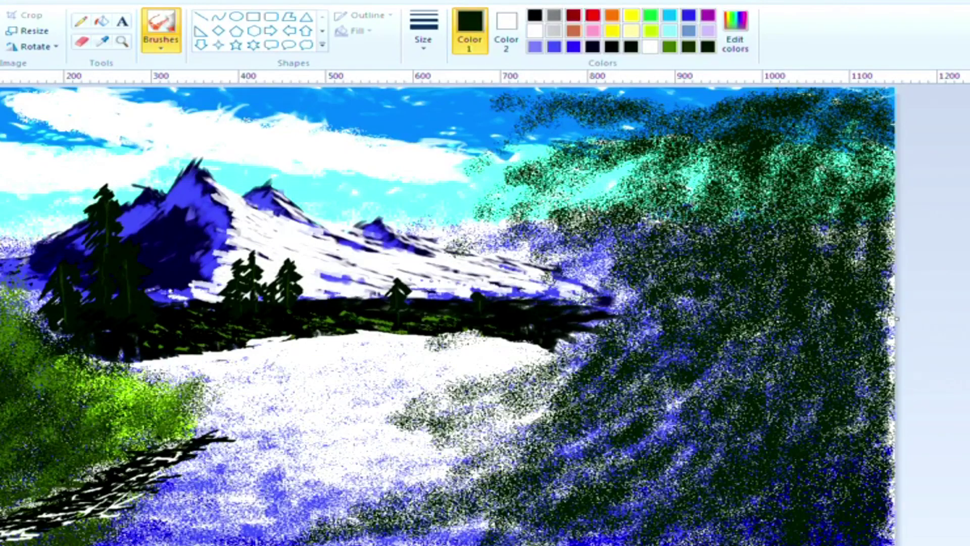
mouse_move(676, 426)
left_mouse_down()
mouse_move(576, 520)
mouse_move(775, 494)
mouse_move(764, 481)
left_mouse_up()
mouse_move(825, 482)
left_mouse_down()
mouse_move(676, 399)
mouse_move(678, 331)
mouse_move(894, 94)
mouse_move(836, 109)
left_mouse_up()
- Try a few thin strokes in the right foliage with a custom near-black colour and another brush
left_click(161, 30)
left_click(262, 69)
left_click(741, 35)
left_click_drag(732, 307, 732, 354)
left_click(383, 375)
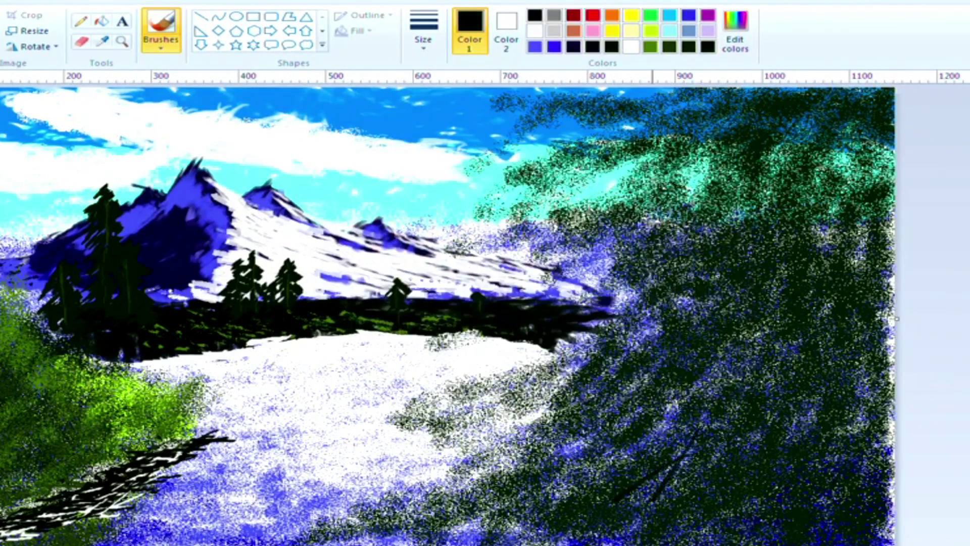
left_click(423, 30)
left_click(469, 72)
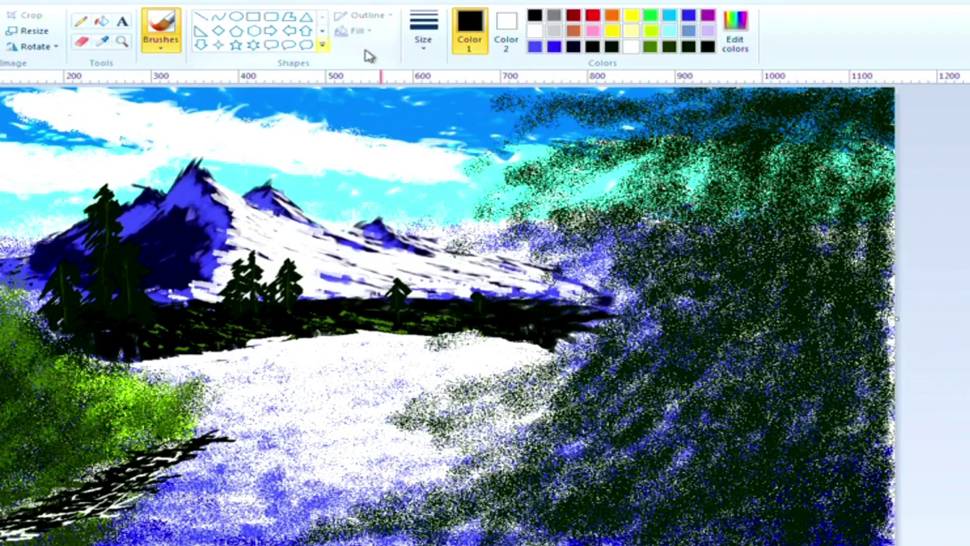
- Switch the brush and paint a tall dark green pine near the land strip's right end, with branches reaching over the water
left_click(158, 40)
left_click(199, 75)
left_click(669, 47)
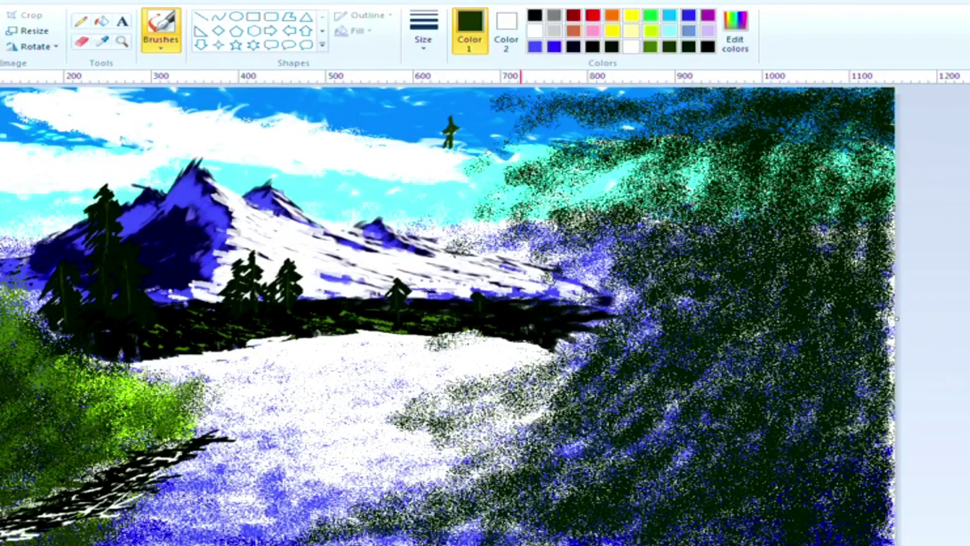
key("alt+Tab")
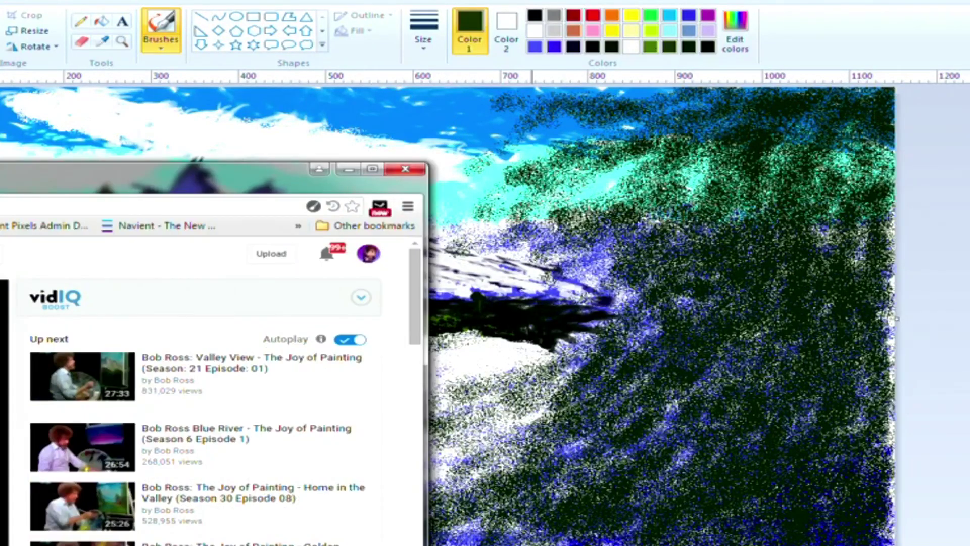
key("alt+Tab")
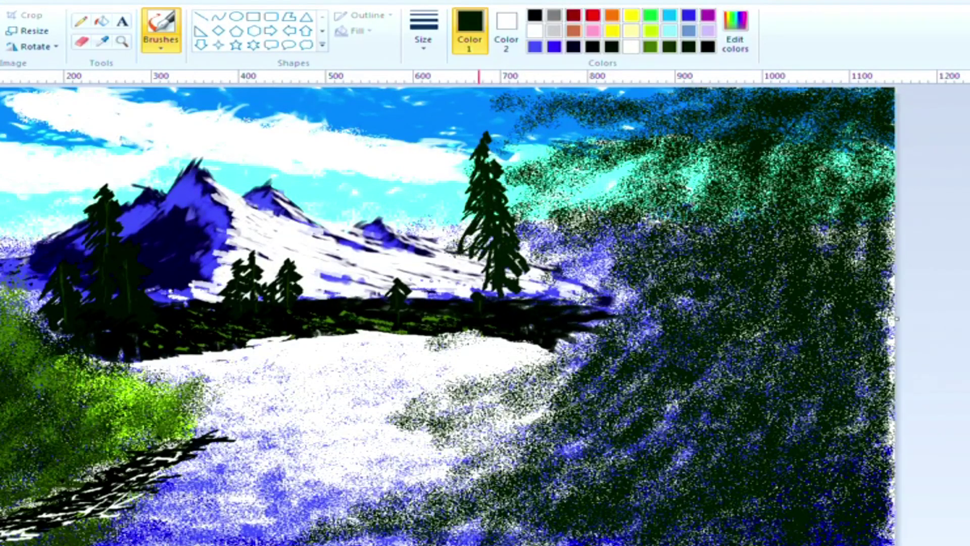
left_click_drag(493, 303, 467, 347)
left_click_drag(500, 303, 487, 370)
left_click_drag(504, 303, 518, 364)
left_click_drag(512, 293, 550, 341)
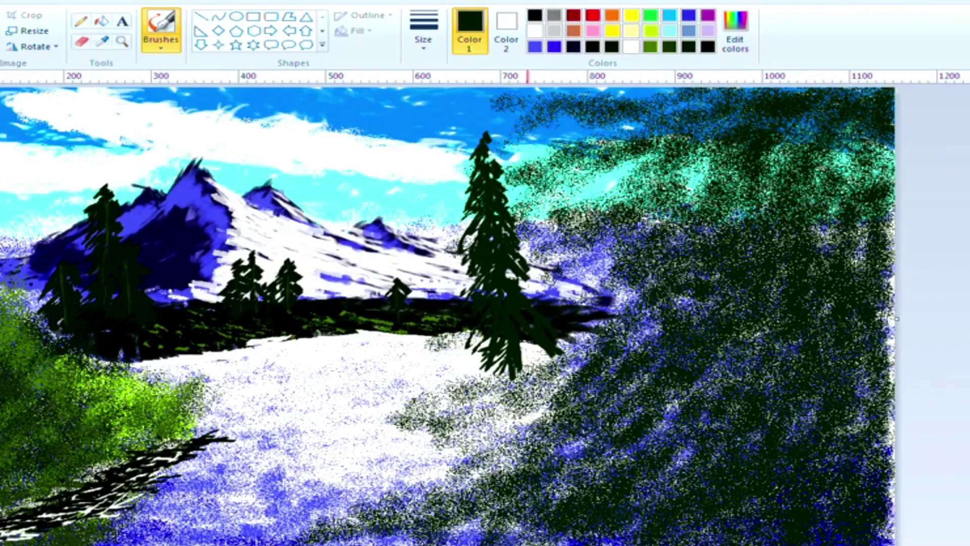
left_click_drag(525, 353, 512, 402)
- Spray dark green around the tall pine's base and thicken the foliage beside it with the airbrush
left_click(161, 45)
left_click(270, 68)
mouse_move(576, 377)
left_mouse_down()
mouse_move(581, 366)
mouse_move(480, 399)
mouse_move(595, 303)
left_mouse_up()
mouse_move(595, 227)
left_mouse_down()
mouse_move(734, 190)
mouse_move(866, 294)
mouse_move(704, 244)
left_mouse_up()
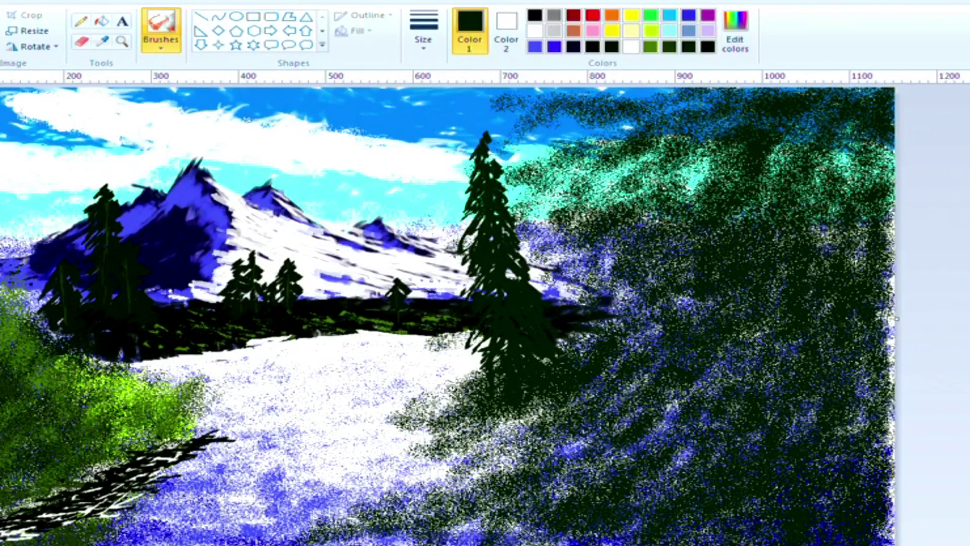
mouse_move(562, 399)
left_mouse_down()
mouse_move(478, 515)
mouse_move(571, 494)
mouse_move(612, 273)
mouse_move(526, 228)
left_mouse_up()
mouse_move(594, 357)
left_mouse_down()
mouse_move(545, 474)
mouse_move(611, 501)
mouse_move(605, 364)
left_mouse_up()
- Switch to the browser, look up Pandora, and return to the painting in Paint
key("alt+Tab")
left_click(420, 259)
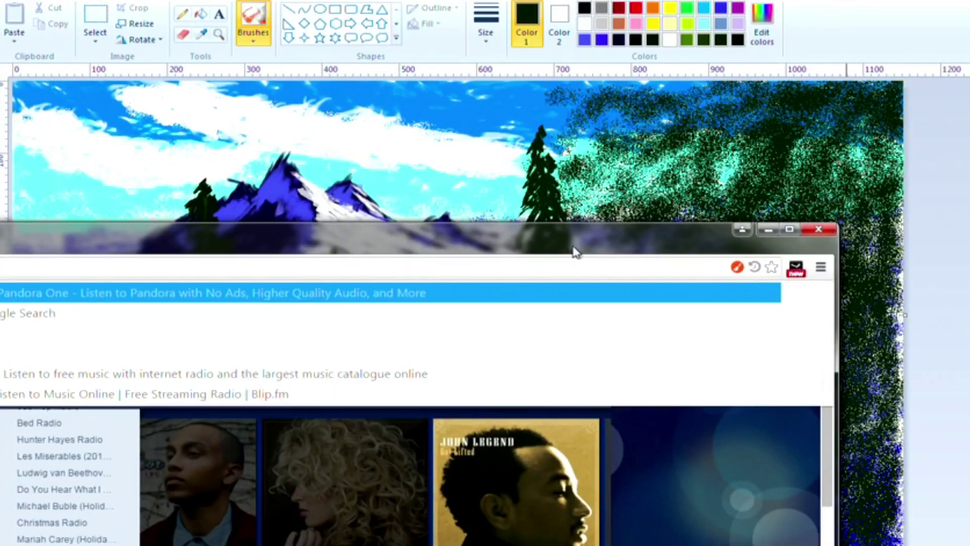
key("alt+Tab")
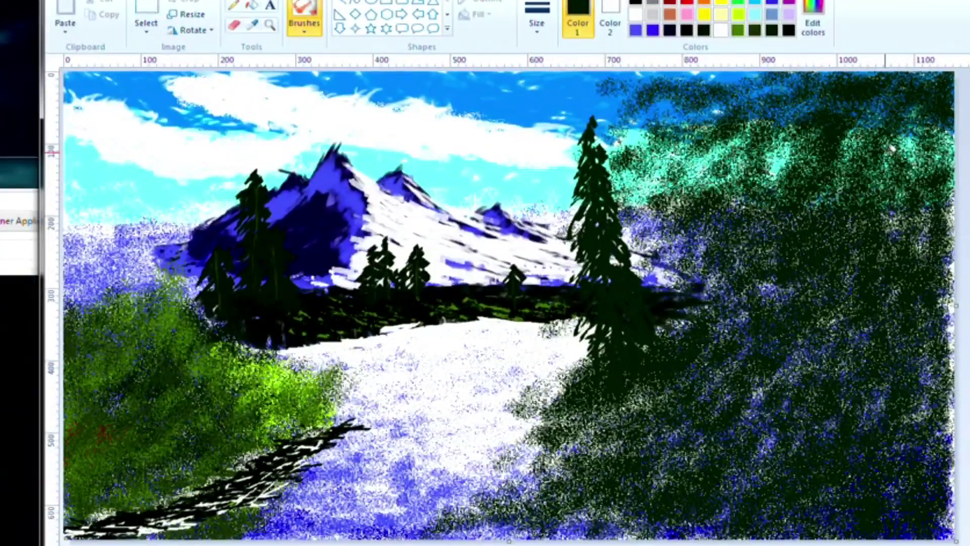
- Set a different stroke size and lime green paint, and highlight the branches of the tall pine
left_click(536, 23)
left_click(573, 62)
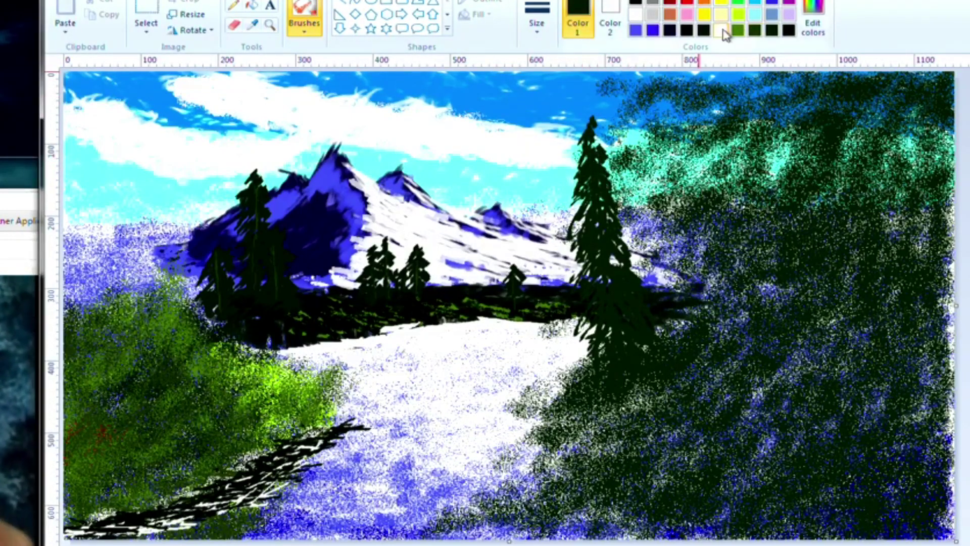
left_click(738, 13)
mouse_move(589, 161)
left_mouse_down()
mouse_move(586, 185)
mouse_move(611, 198)
left_mouse_up()
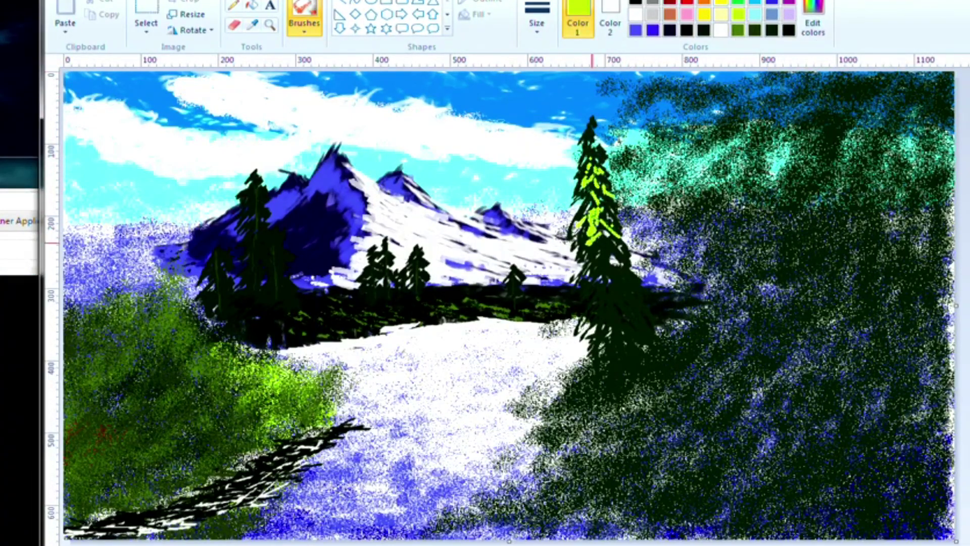
- Set Color 2 to very dark green and tone down the lime highlights on the tall pine's branches
left_click(610, 22)
left_click(772, 30)
left_click_drag(598, 175, 588, 173)
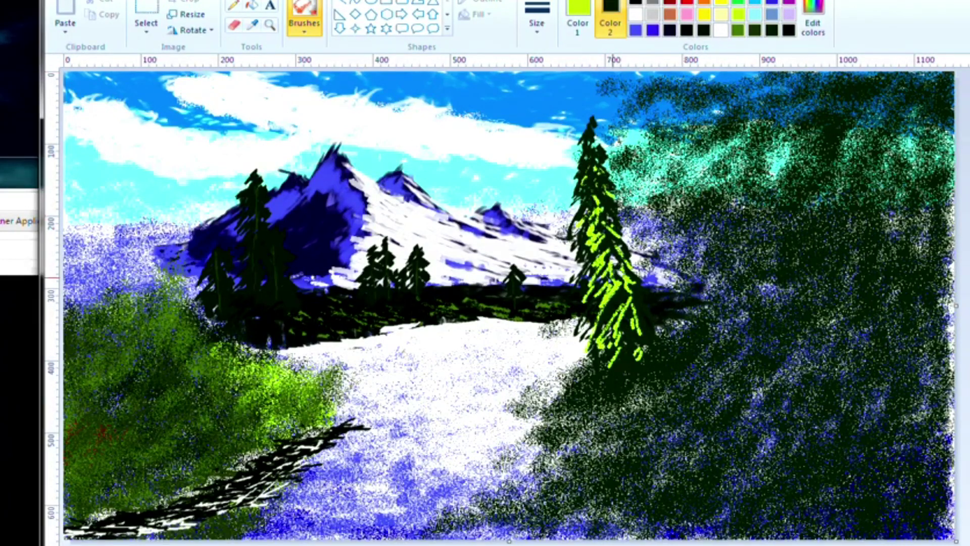
mouse_move(615, 235)
left_mouse_down()
mouse_move(602, 270)
mouse_move(586, 277)
left_mouse_up()
key("alt+Tab")
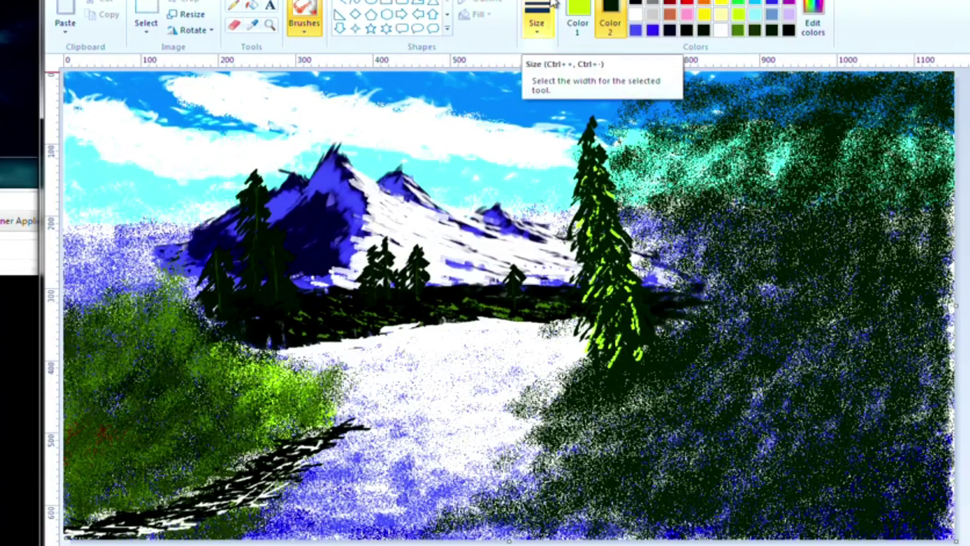
- Mix a custom near-black brown for Color 2 and paint two tall trunks in the right foliage at a thicker stroke size
left_click(812, 22)
left_click(732, 247)
left_click(663, 174)
left_click(500, 364)
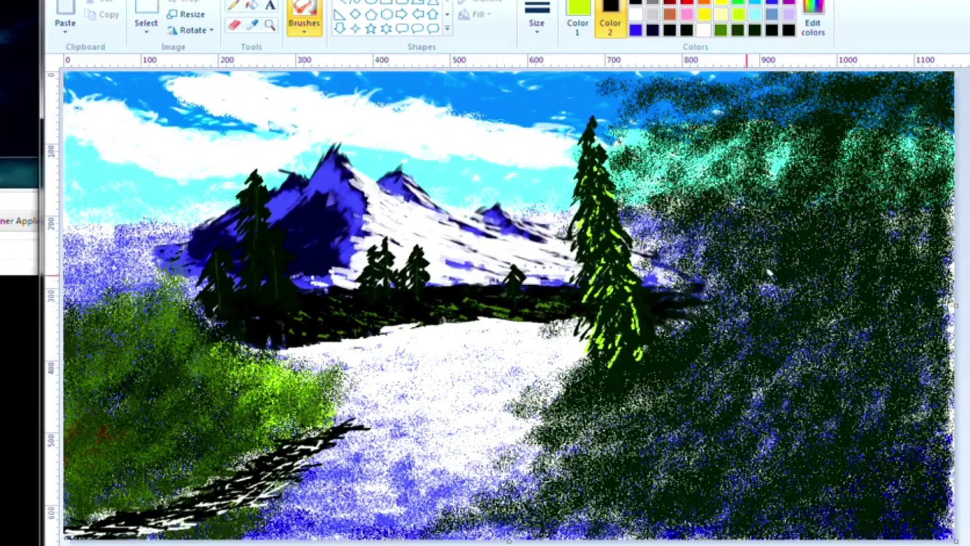
key("ctrl+z")
left_click(536, 23)
left_click(583, 145)
left_click_drag(898, 118, 889, 419)
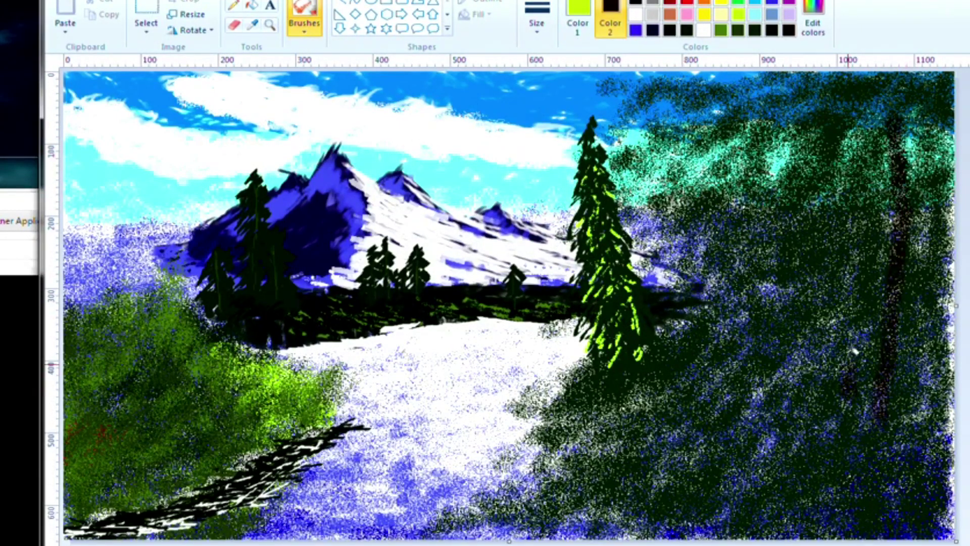
left_click_drag(833, 126, 841, 399)
left_click(688, 31)
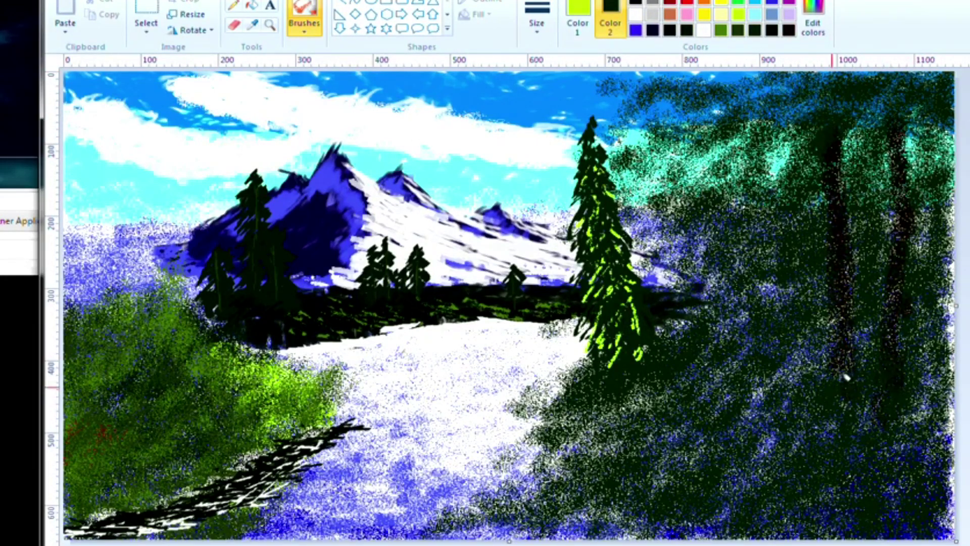
- Shade the right foliage with very dark green, mix a medium green for Color 1, and dab leaf clusters over those trees at a thick stroke size
mouse_move(941, 196)
left_mouse_down()
mouse_move(793, 152)
mouse_move(698, 99)
mouse_move(827, 89)
left_mouse_up()
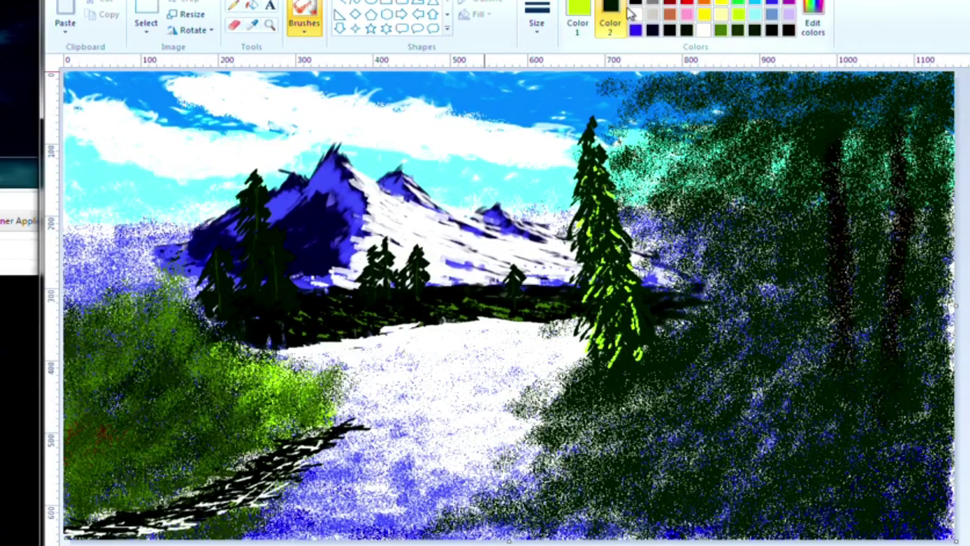
left_click(577, 23)
left_click(636, 14)
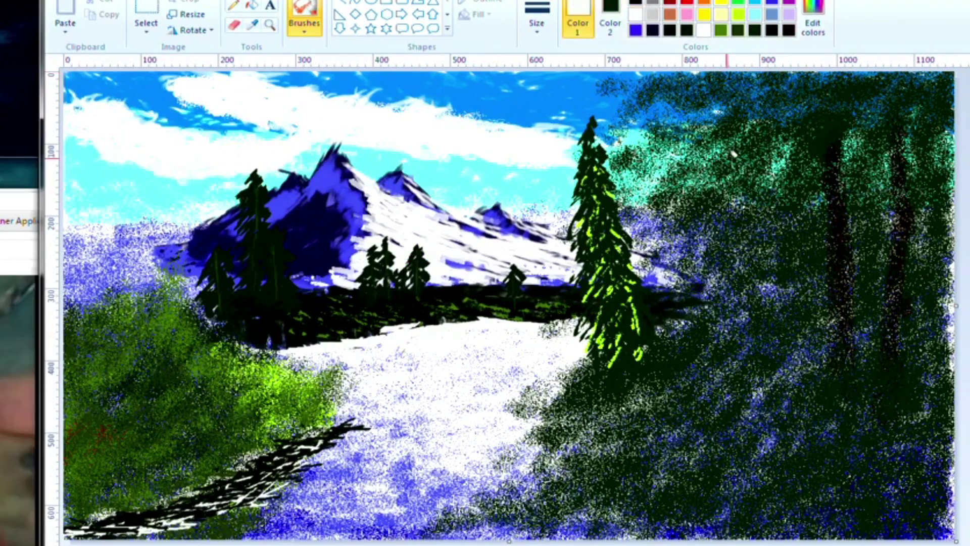
left_click(812, 26)
left_click(681, 180)
left_click(811, 265)
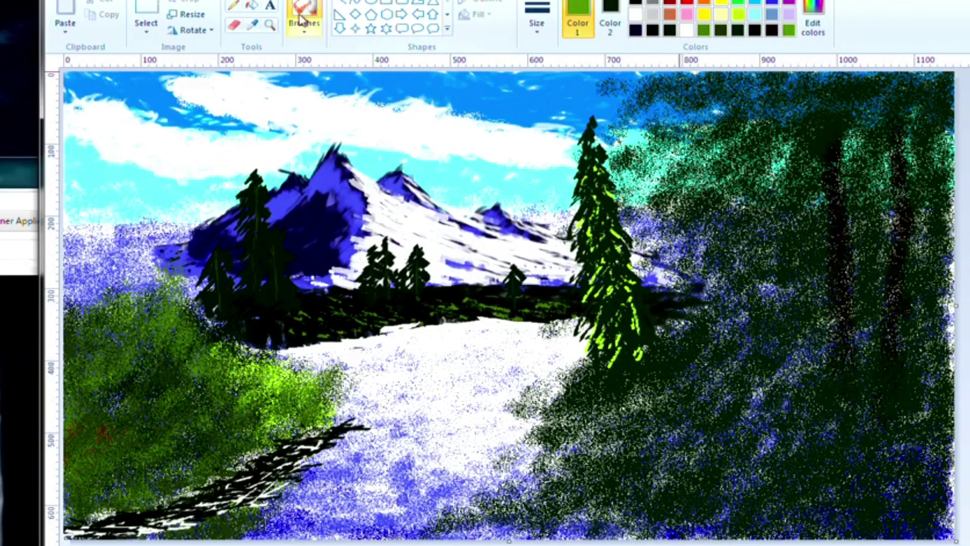
left_click(536, 21)
left_click(573, 143)
mouse_move(618, 93)
left_mouse_down()
mouse_move(662, 96)
mouse_move(704, 131)
mouse_move(634, 174)
left_mouse_up()
mouse_move(725, 107)
left_mouse_down()
mouse_move(775, 80)
mouse_move(840, 112)
mouse_move(922, 118)
left_mouse_up()
mouse_move(791, 154)
left_mouse_down()
mouse_move(730, 175)
mouse_move(828, 114)
mouse_move(710, 113)
mouse_move(757, 88)
mouse_move(690, 208)
mouse_move(711, 261)
mouse_move(810, 203)
mouse_move(892, 221)
mouse_move(917, 149)
mouse_move(860, 171)
mouse_move(750, 245)
mouse_move(842, 350)
mouse_move(760, 340)
mouse_move(726, 277)
mouse_move(838, 263)
mouse_move(913, 274)
mouse_move(929, 350)
mouse_move(913, 312)
mouse_move(684, 377)
mouse_move(718, 374)
left_mouse_up()
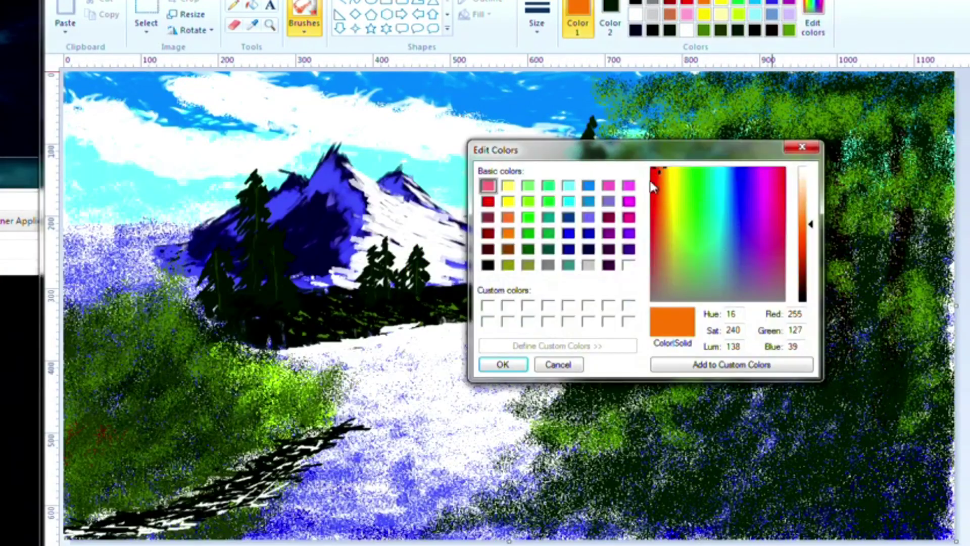
- Mix a dark orange-red for Color 1 and paint one bush beside the tall pine and another on the lower bank
left_click(810, 228)
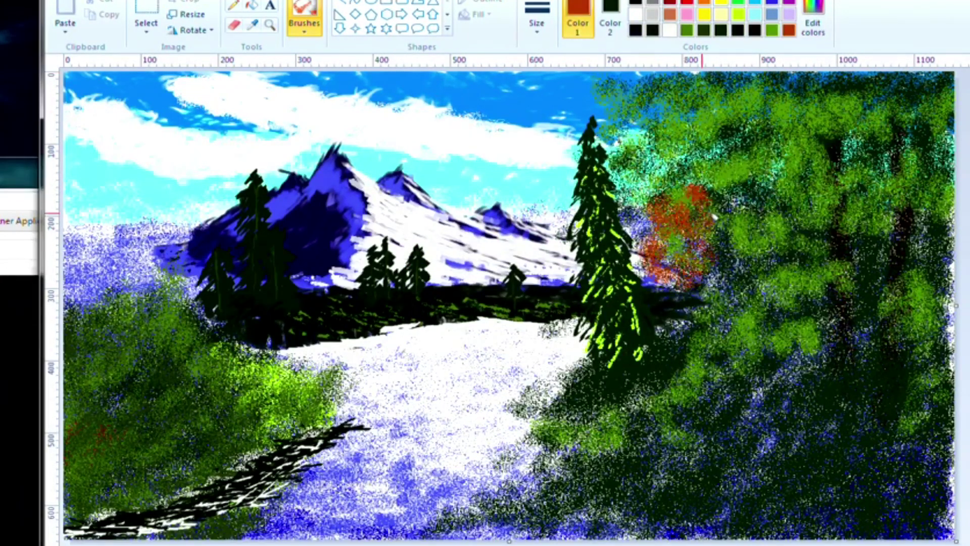
left_click_drag(581, 460, 553, 527)
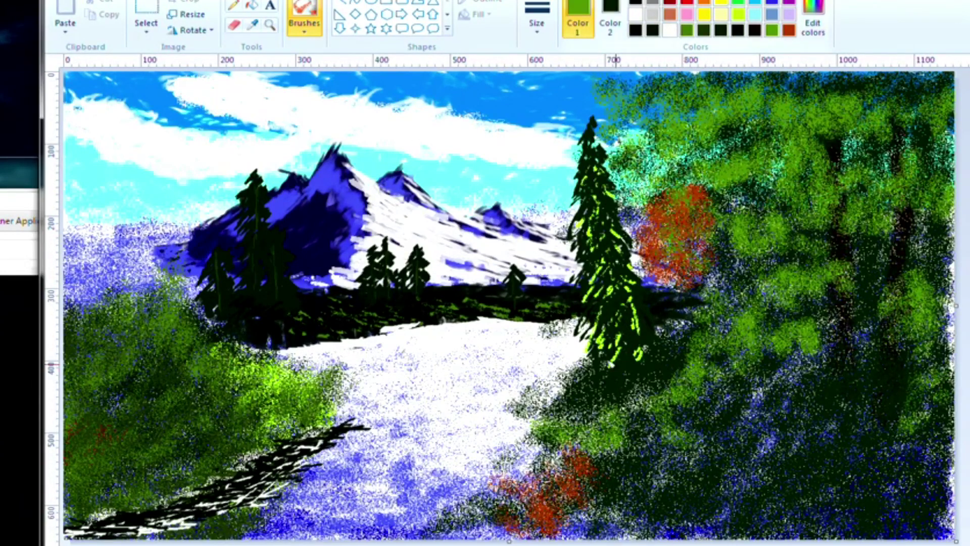
left_click(531, 543)
- Switch to the browser, look through its open tabs, and return to the painting in Paint
mouse_move(253, 170)
left_mouse_down()
mouse_move(313, 66)
mouse_move(325, 65)
left_mouse_up()
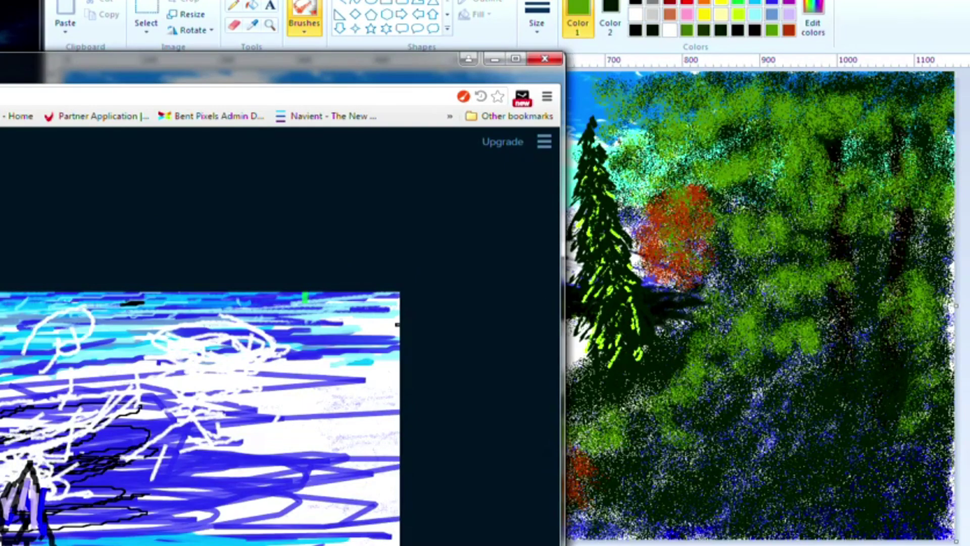
key("ctrl+Tab")
key("ctrl+Tab")
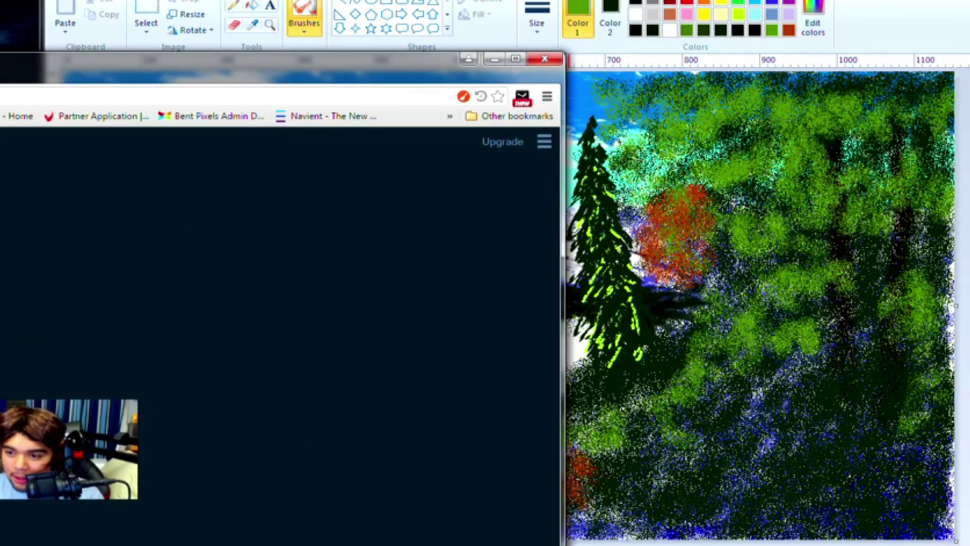
key("alt+Tab")
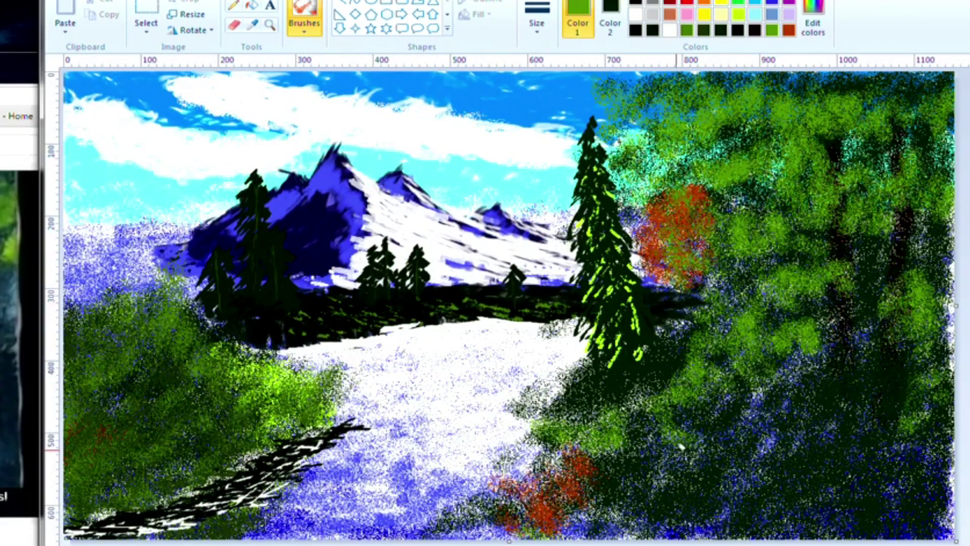
- Mix a near-black brown for Color 1 and paint a path from the right trunk's base down to the lower edge at another stroke size
left_click(813, 20)
left_click(803, 287)
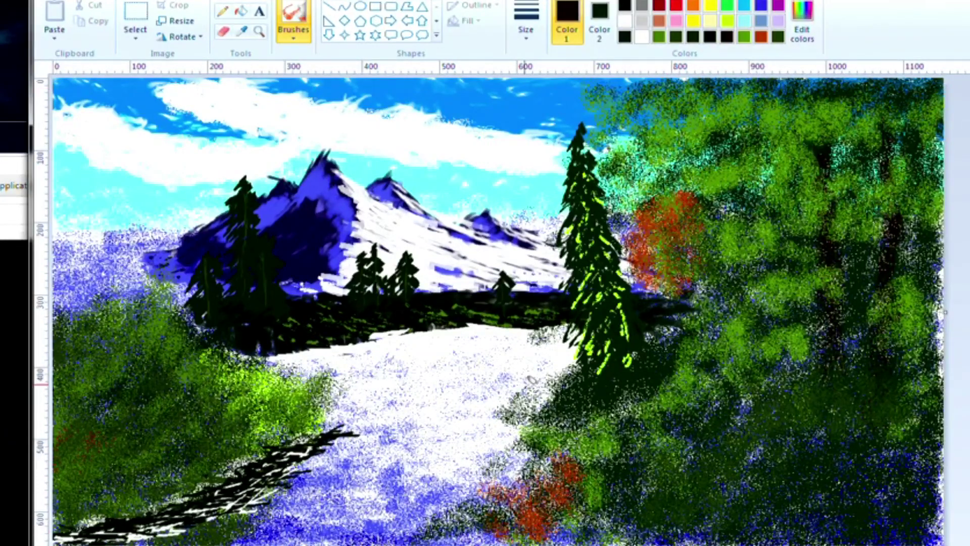
left_click(526, 23)
left_click(580, 150)
mouse_move(713, 527)
left_mouse_down()
mouse_move(725, 487)
mouse_move(816, 376)
mouse_move(618, 518)
left_mouse_up()
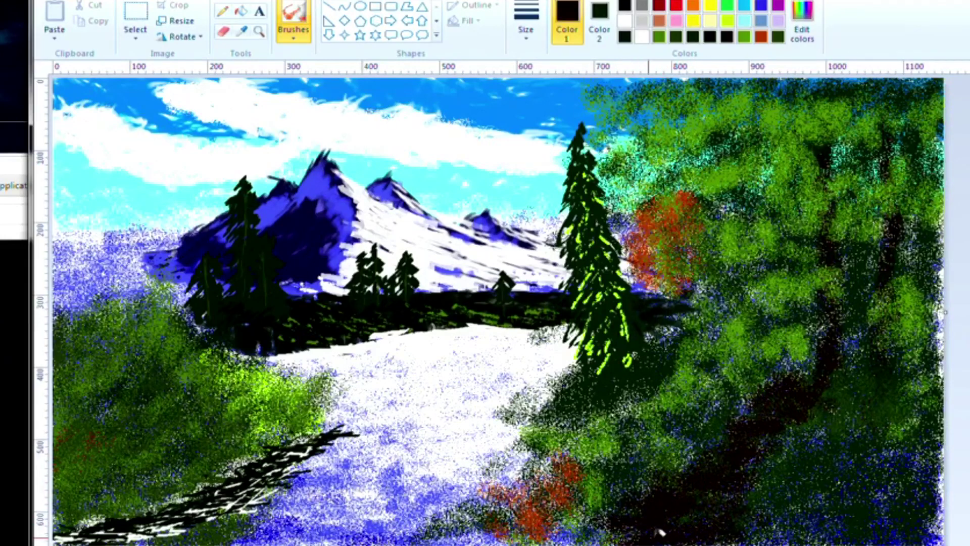
left_click_drag(752, 406, 706, 439)
- Set Color 1 to white and brush short horizontal highlights along the dark path at a thinner stroke size
left_click(641, 36)
left_click(517, 28)
left_click(560, 60)
left_click_drag(779, 406, 751, 414)
left_click_drag(767, 425, 708, 416)
left_click_drag(744, 462, 692, 472)
mouse_move(746, 486)
left_mouse_down()
mouse_move(626, 535)
mouse_move(697, 475)
mouse_move(677, 444)
mouse_move(649, 491)
left_mouse_up()
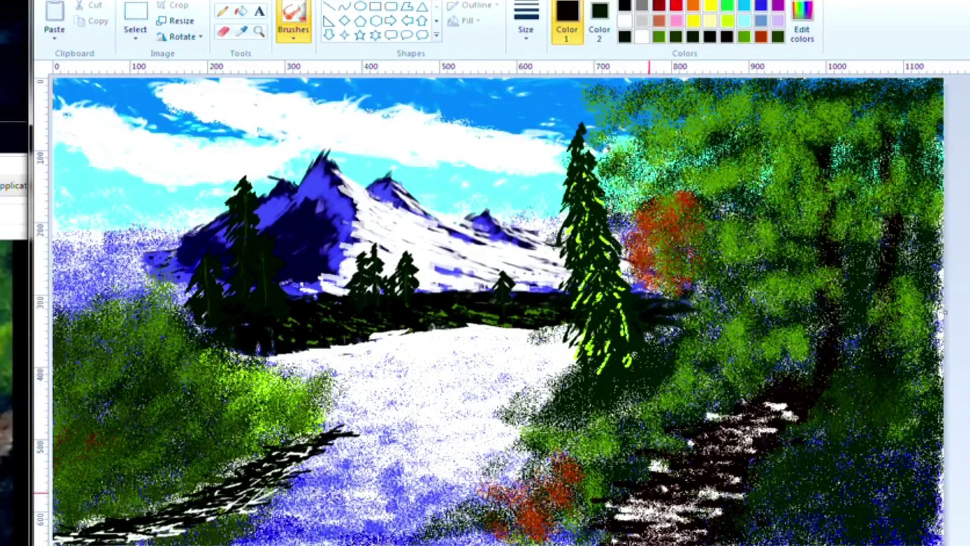
- Extend the lower edge of the path toward the orange-red bush with near-black brown at a thicker stroke size
left_click_drag(633, 538, 675, 500)
left_click(625, 36)
left_click(526, 29)
left_click(561, 152)
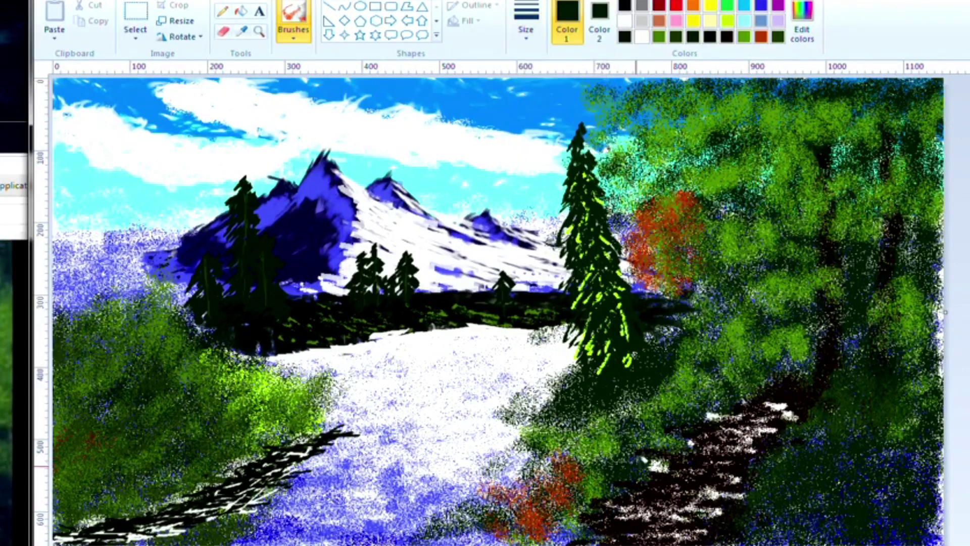
- Set Color 1 to the custom medium green and dab grass between the path and the water, around the orange-red bush
left_click(743, 36)
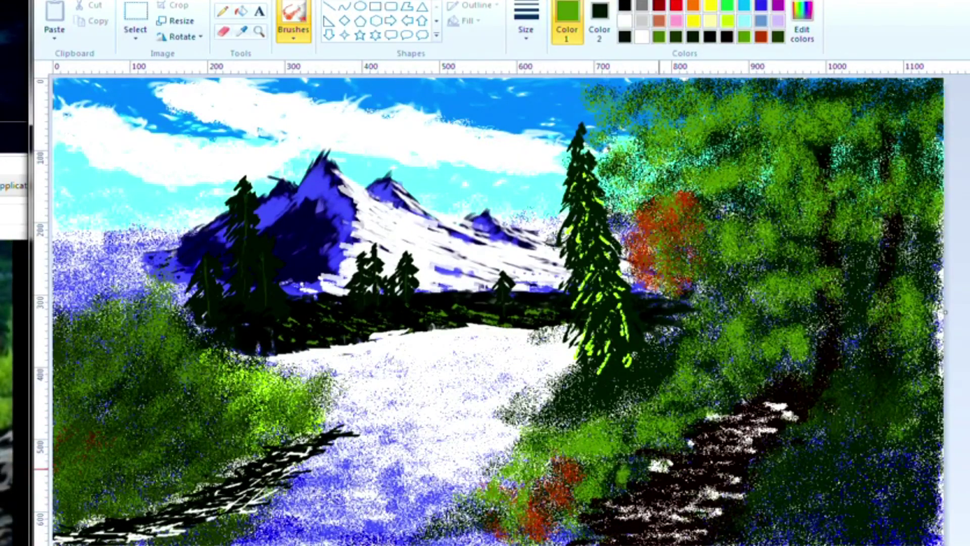